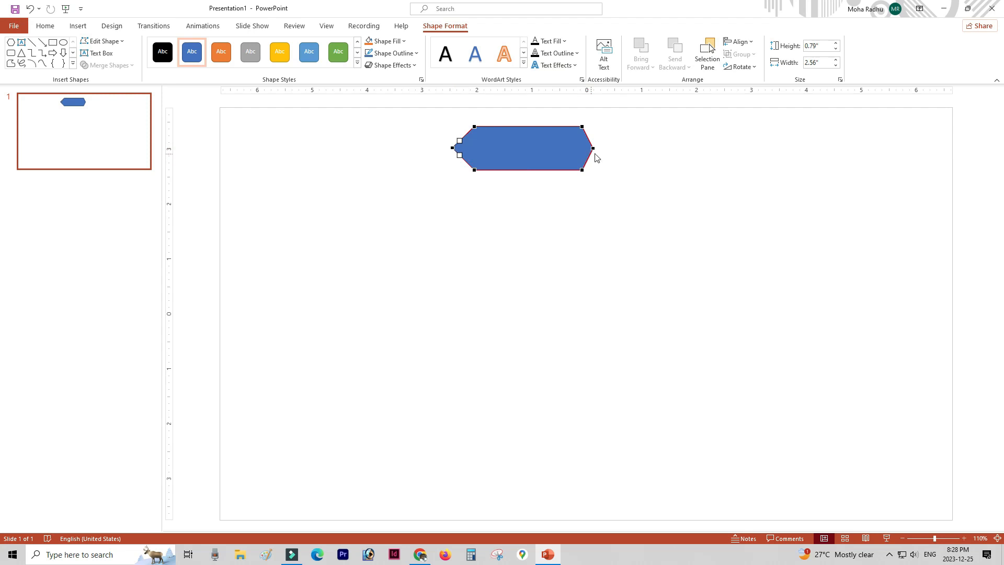
# Extend the hexagon's right tip to mirror its left tip, and place two evenly spaced copies straight below it
pyautogui.moveTo(593, 149); pyautogui.dragTo(607, 148)
pyautogui.click(626, 157)
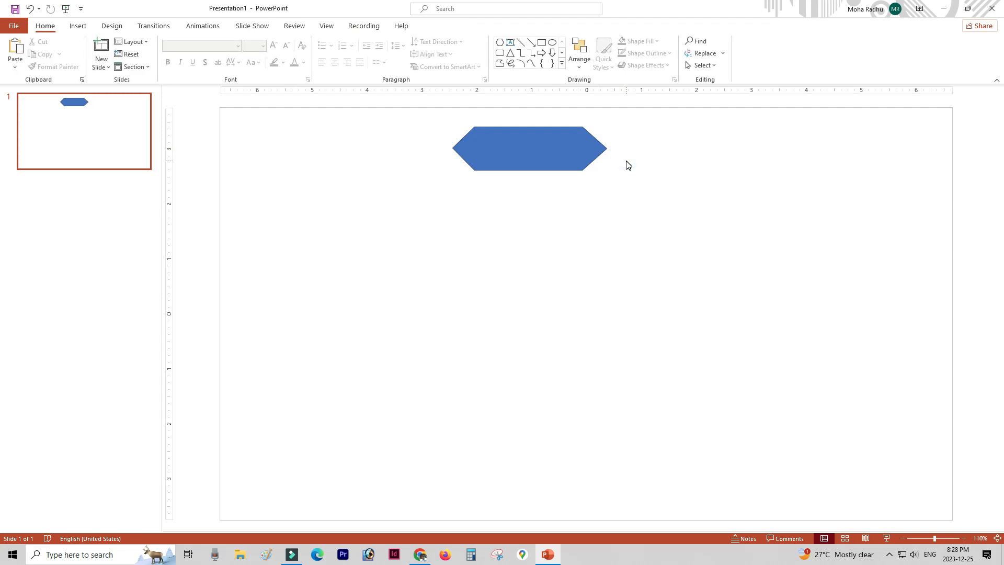
pyautogui.click(553, 151)
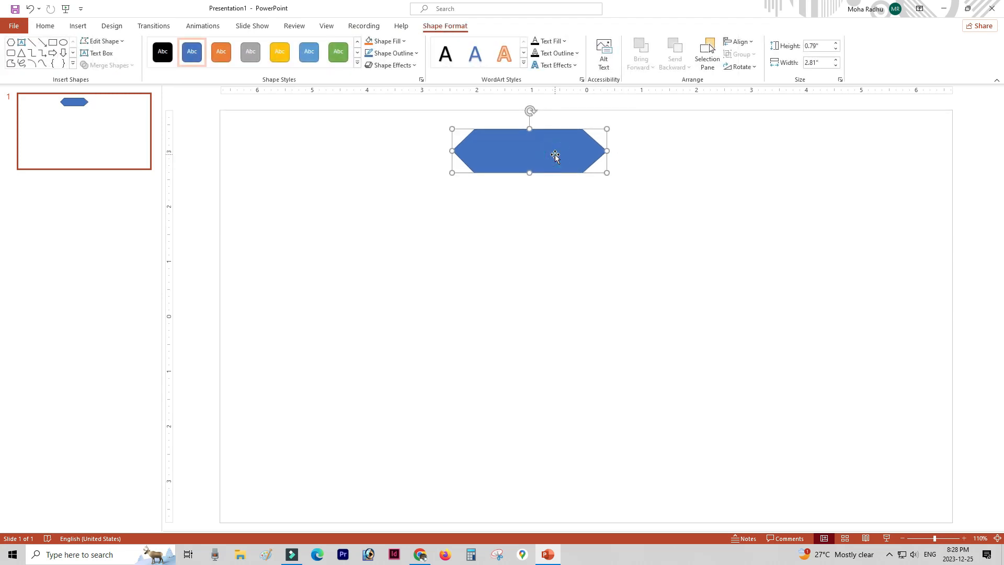
pyautogui.moveTo(555, 165); pyautogui.dragTo(543, 296)
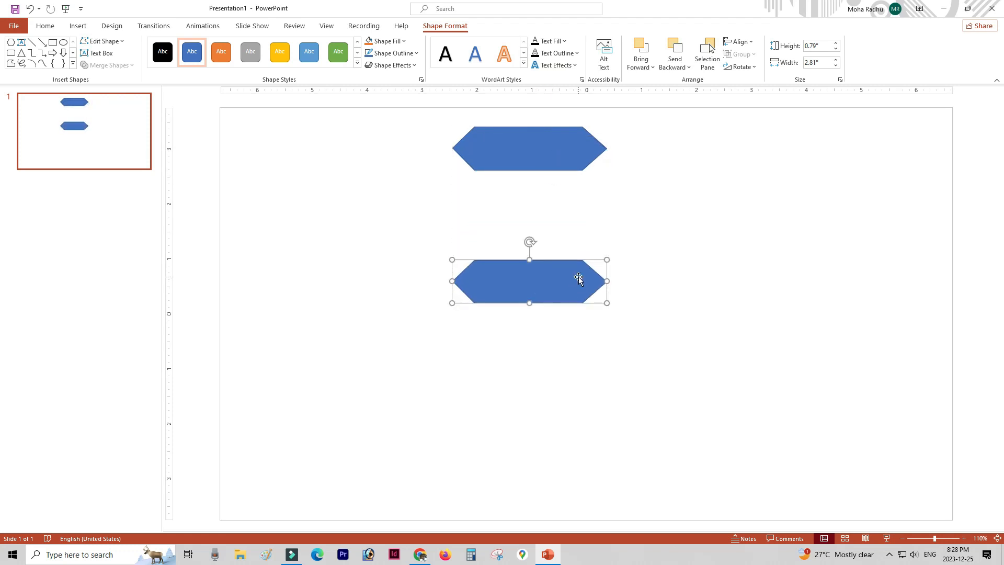
pyautogui.hotkey('ctrl', 'd')
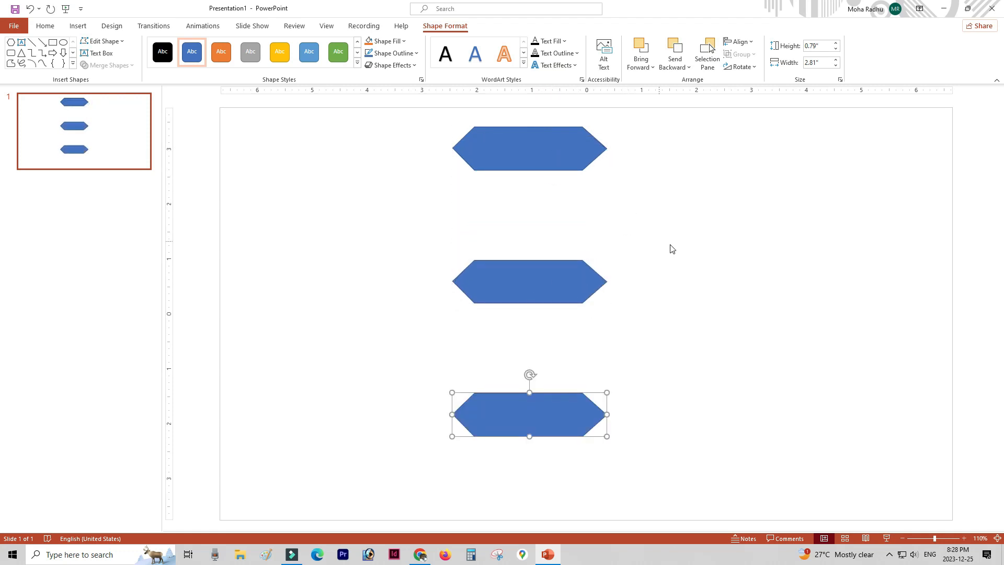
pyautogui.click(672, 249)
# Copy the lowest segment, rotate the copy to vertical as the digit's lower-right side, and lower the bottom segment to meet its end
pyautogui.click(555, 420)
pyautogui.moveTo(557, 427); pyautogui.dragTo(664, 346)
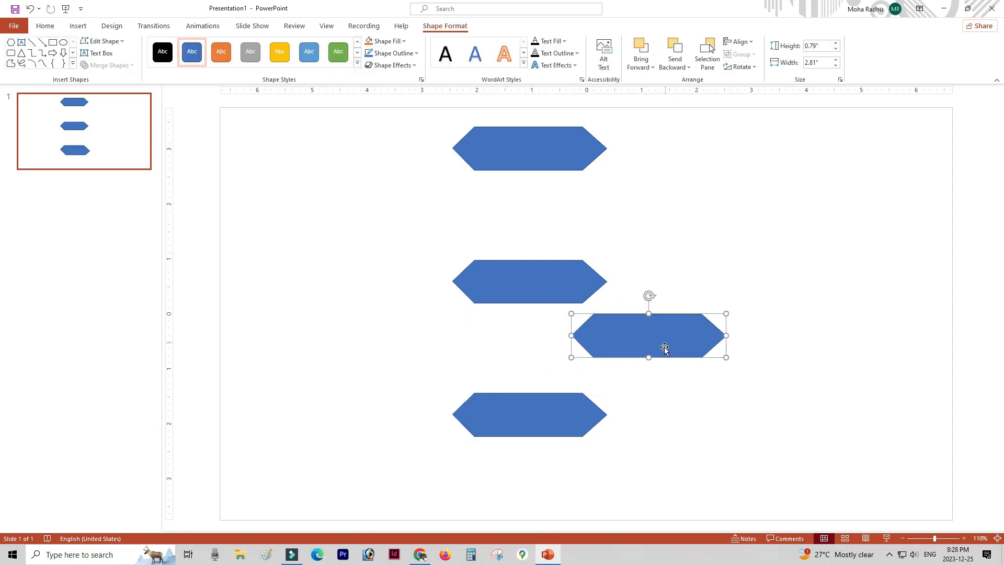
pyautogui.moveTo(647, 295); pyautogui.dragTo(586, 336)
pyautogui.moveTo(634, 311); pyautogui.dragTo(598, 333)
pyautogui.moveTo(554, 410); pyautogui.dragTo(560, 429)
pyautogui.moveTo(616, 344); pyautogui.dragTo(615, 346)
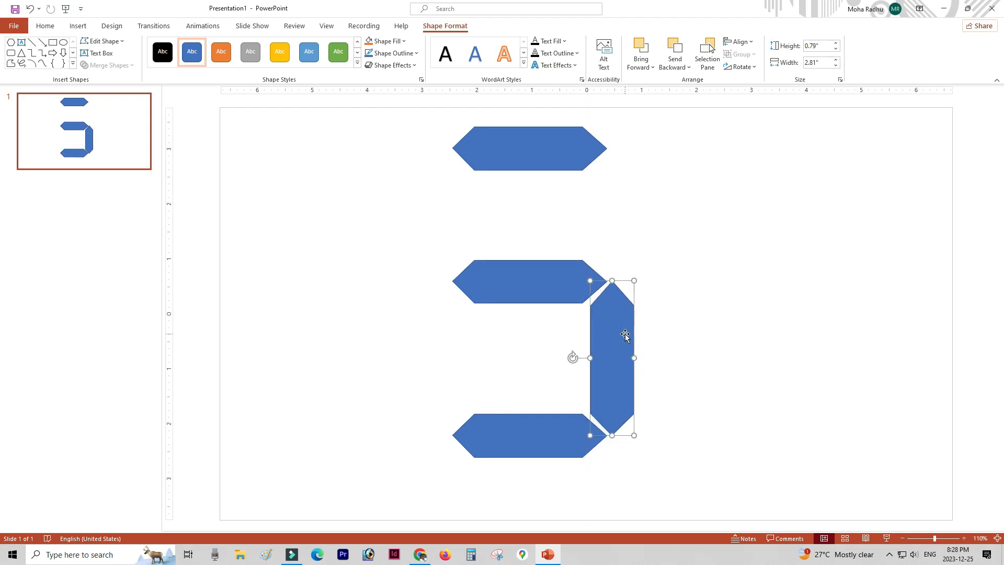
# Duplicate the vertical segment for the digit's lower-left side, and copy that one upward for the upper-left side
pyautogui.hotkey('ctrl', 'd')
pyautogui.moveTo(626, 334); pyautogui.dragTo(450, 323)
pyautogui.click(701, 331)
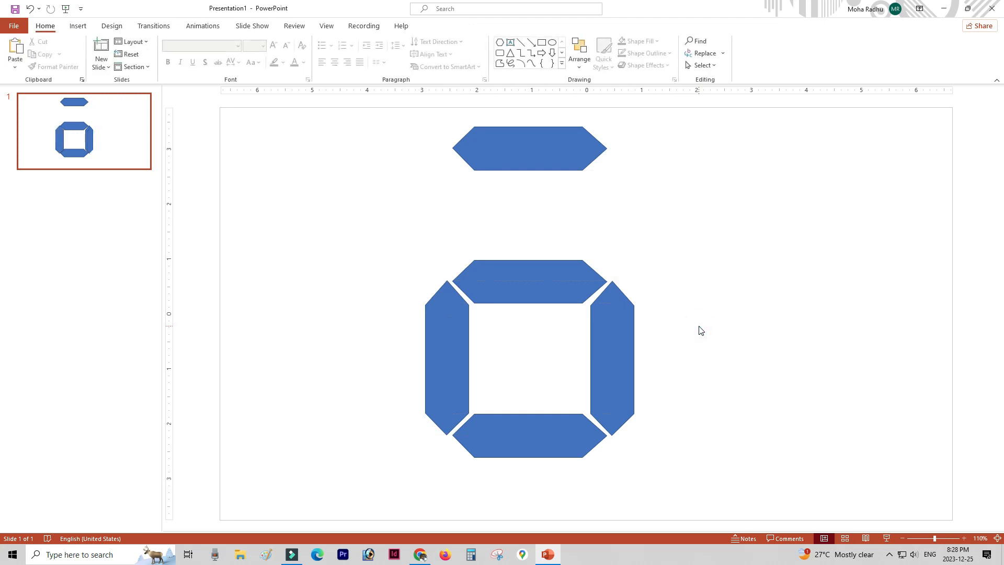
pyautogui.click(437, 339)
pyautogui.hotkey('ctrl', 'd')
pyautogui.moveTo(461, 352); pyautogui.dragTo(457, 183)
pyautogui.click(771, 381)
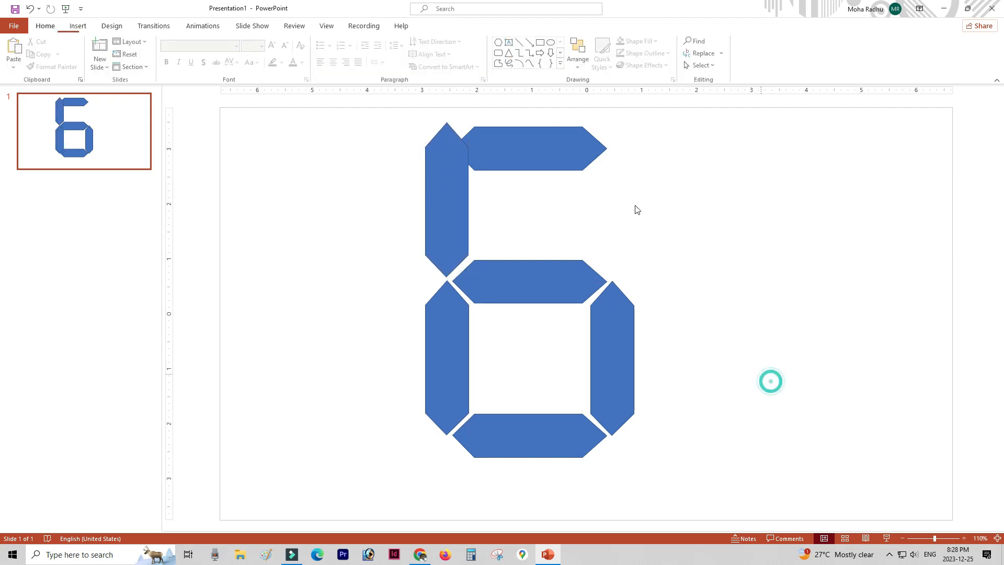
# Reposition the six segments so their tips meet with only thin gaps and both halves of the digit line up
pyautogui.moveTo(560, 152); pyautogui.dragTo(563, 136)
pyautogui.moveTo(552, 451); pyautogui.dragTo(548, 475)
pyautogui.moveTo(450, 362); pyautogui.dragTo(458, 400)
pyautogui.moveTo(609, 371); pyautogui.dragTo(605, 401)
pyautogui.moveTo(537, 289); pyautogui.dragTo(538, 320)
pyautogui.moveTo(452, 219); pyautogui.dragTo(450, 256)
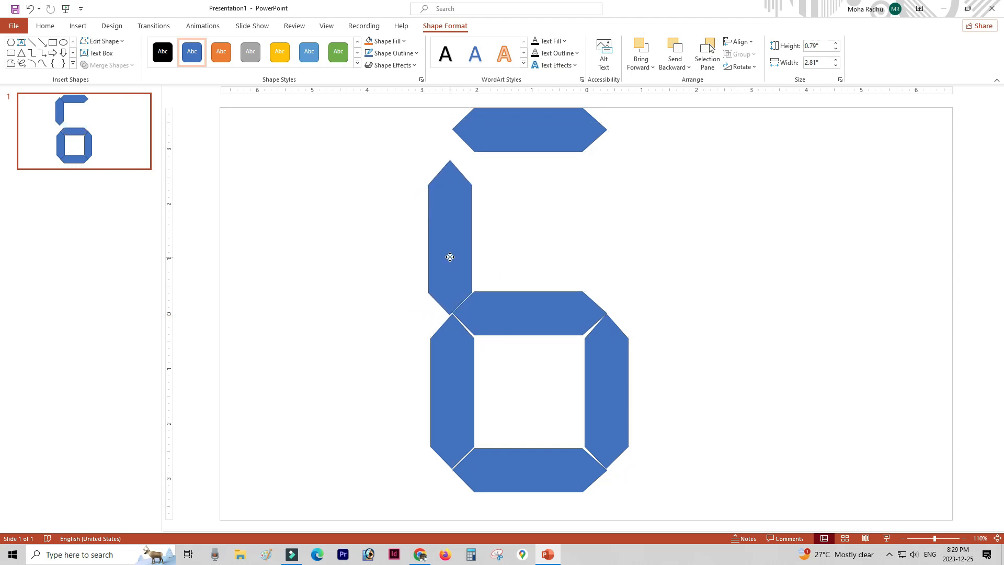
pyautogui.moveTo(518, 124); pyautogui.dragTo(519, 156)
pyautogui.click(671, 211)
# Copy the upper-left vertical segment to the upper-right side to complete the digit 8
pyautogui.click(460, 237)
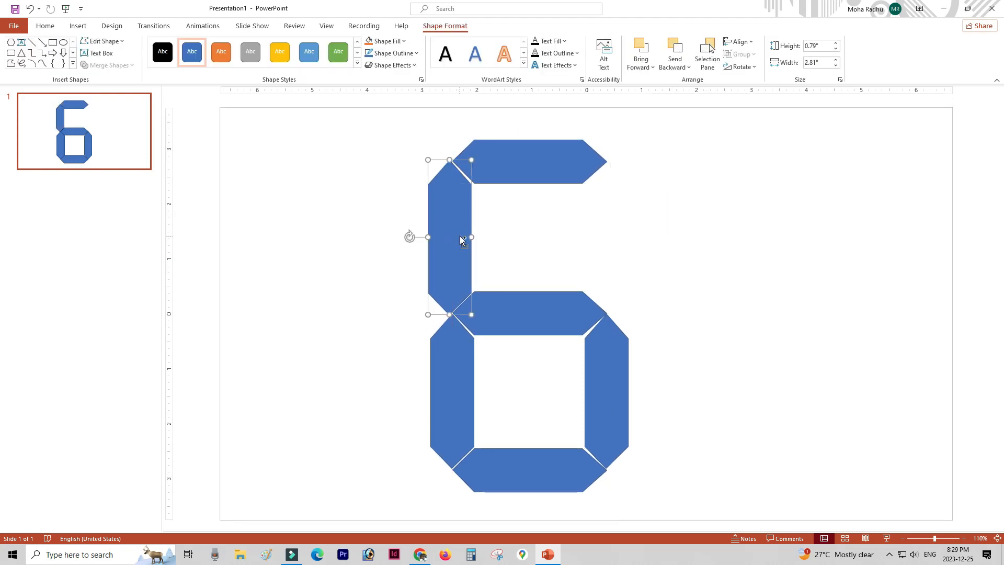
pyautogui.moveTo(463, 238); pyautogui.dragTo(627, 233)
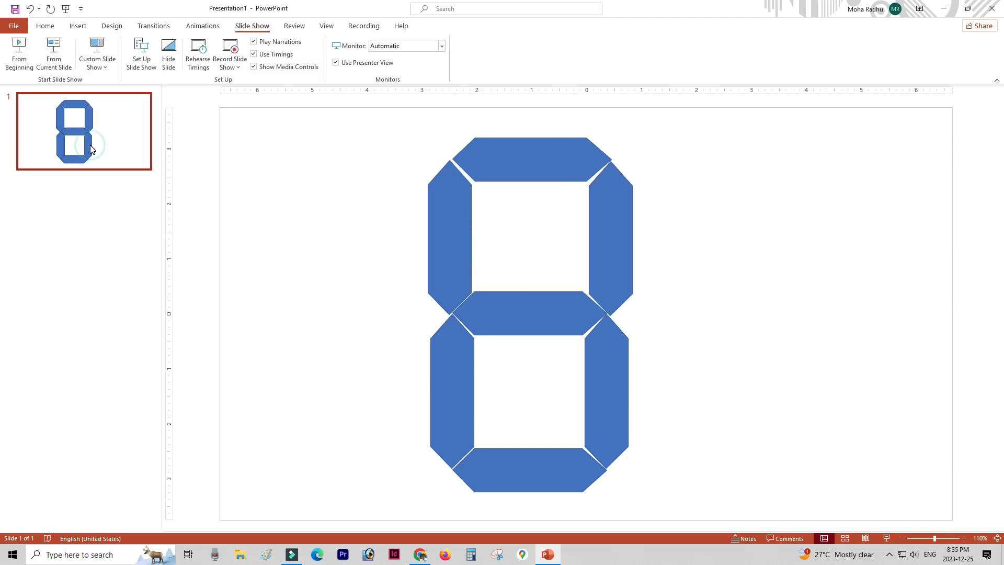
pyautogui.click(628, 185)
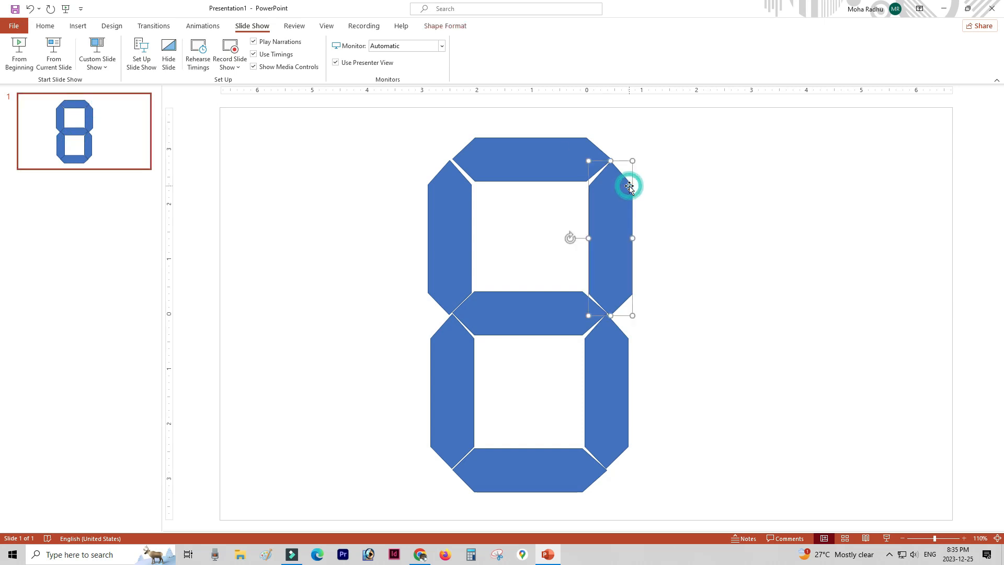
pyautogui.click(720, 192)
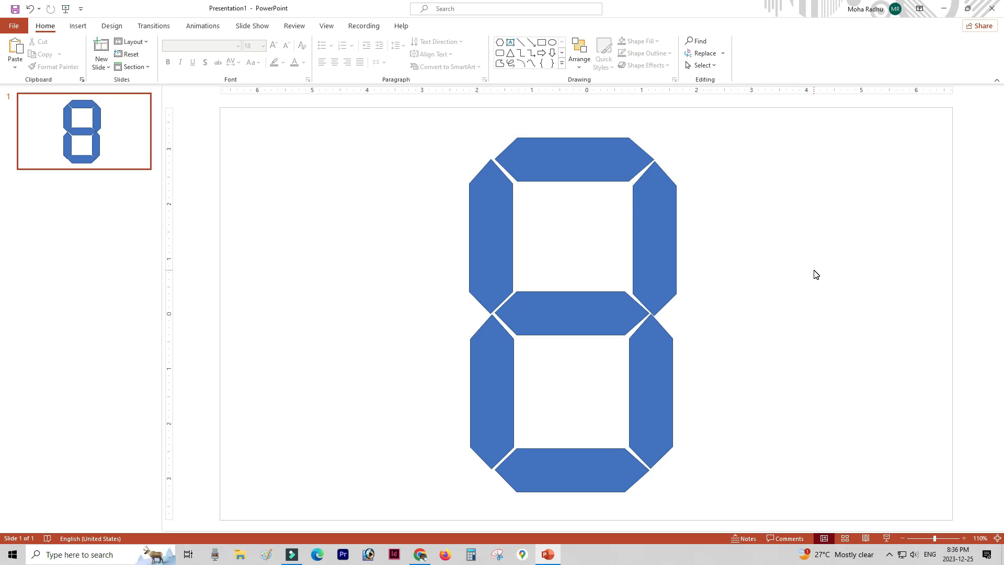
# Duplicate the slide with the digit 8 until the presentation has 10 slides
pyautogui.rightClick(107, 119)
pyautogui.click(136, 206)
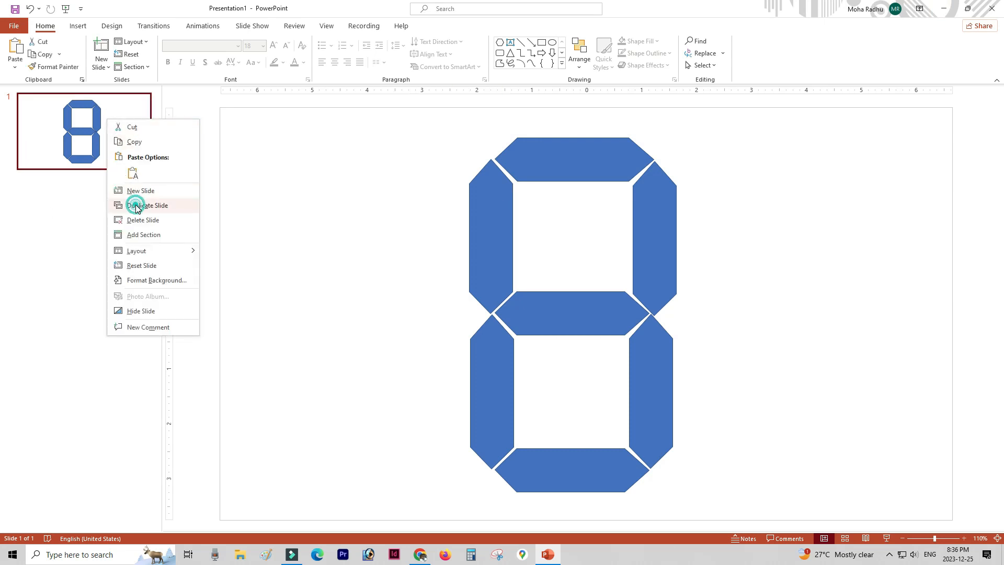
pyautogui.rightClick(135, 209)
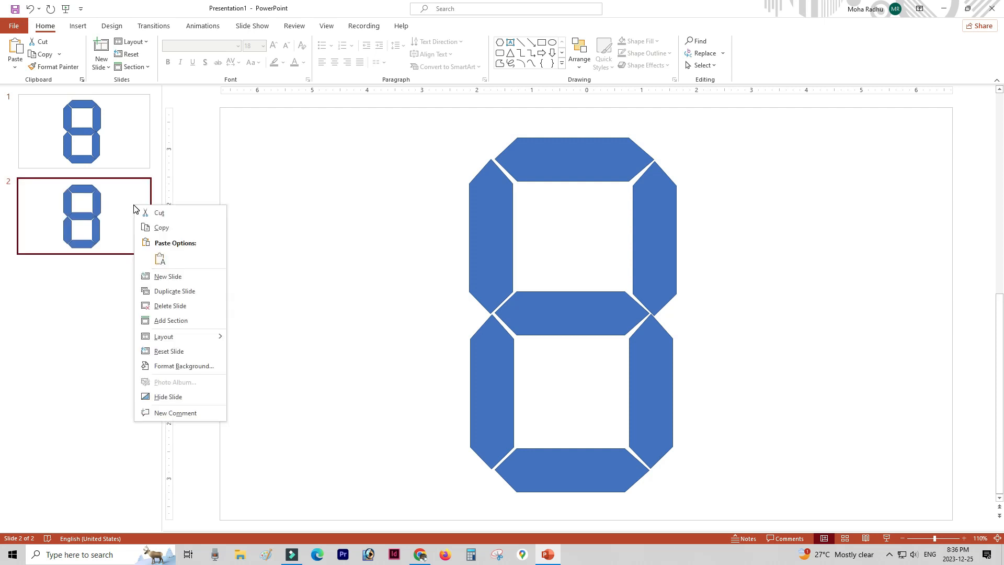
pyautogui.click(168, 289)
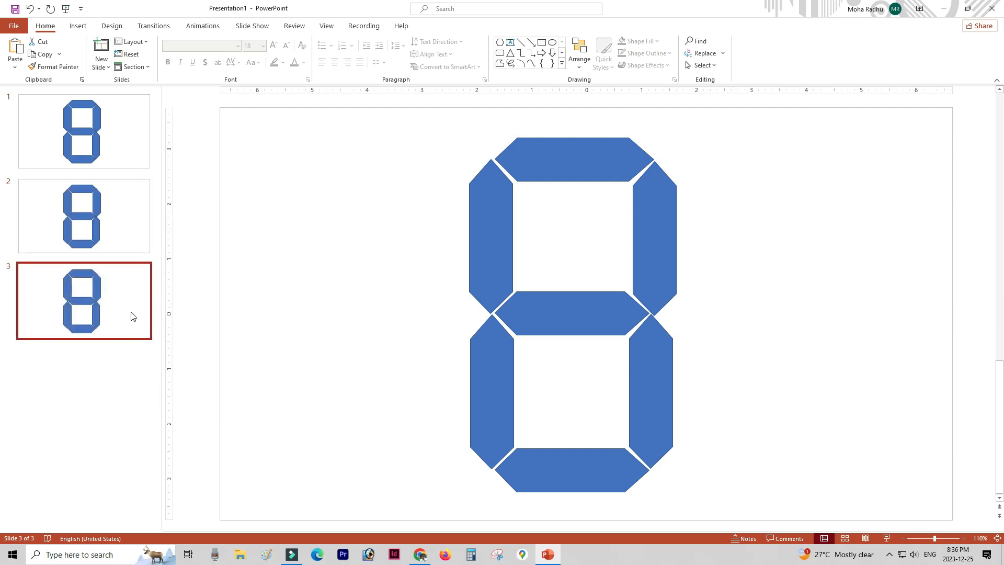
pyautogui.rightClick(131, 307)
pyautogui.click(171, 392)
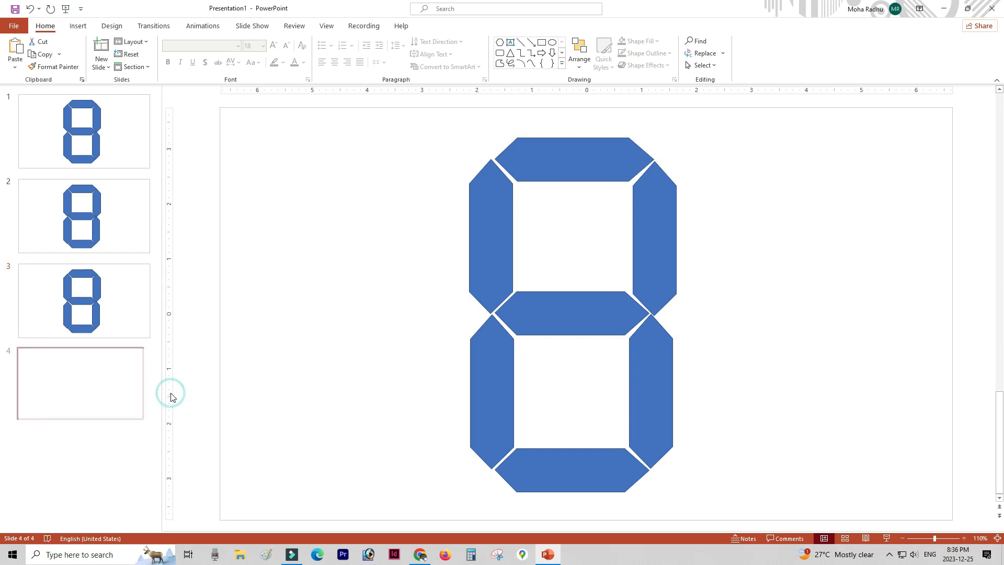
pyautogui.hotkey('ctrl', 'd')
pyautogui.hotkey('ctrl', 'd')
pyautogui.hotkey('ctrl', 'd')
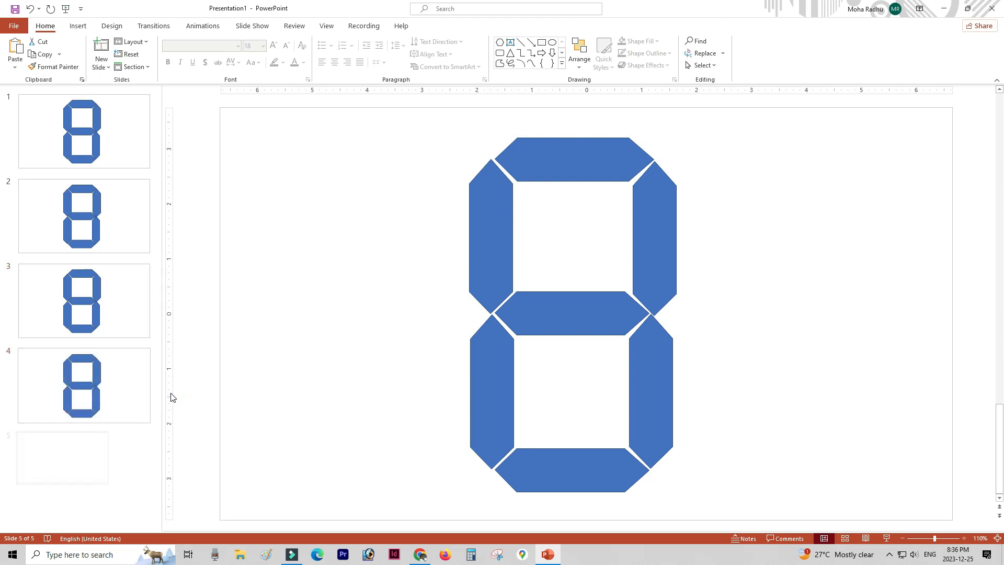
pyautogui.hotkey('ctrl', 'd')
pyautogui.hotkey('ctrl', 'd')
pyautogui.hotkey('ctrl', 'd')
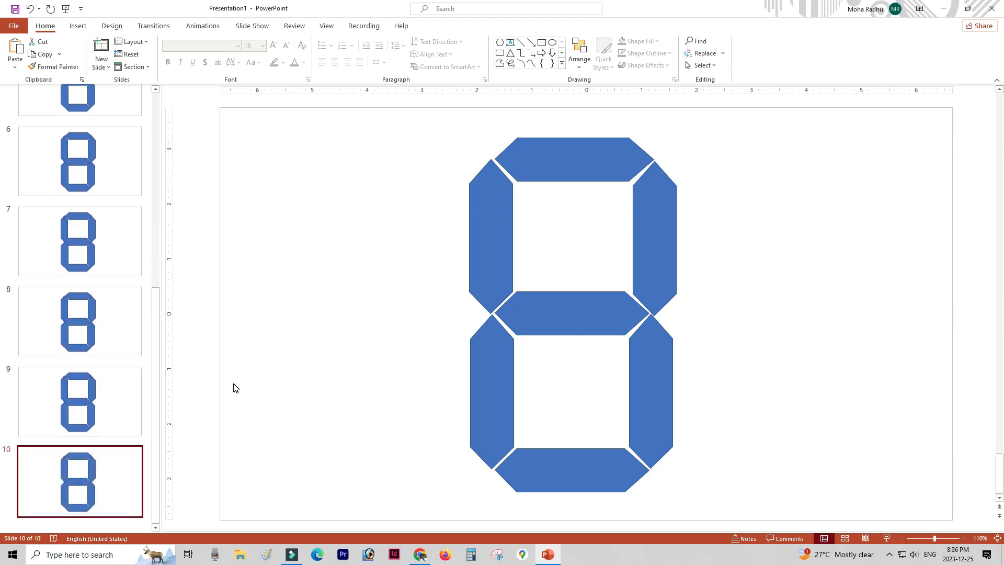
# On slide 1, delete the lower-left vertical segment to turn the 8 into a 9
pyautogui.scroll(6, 80, 399)
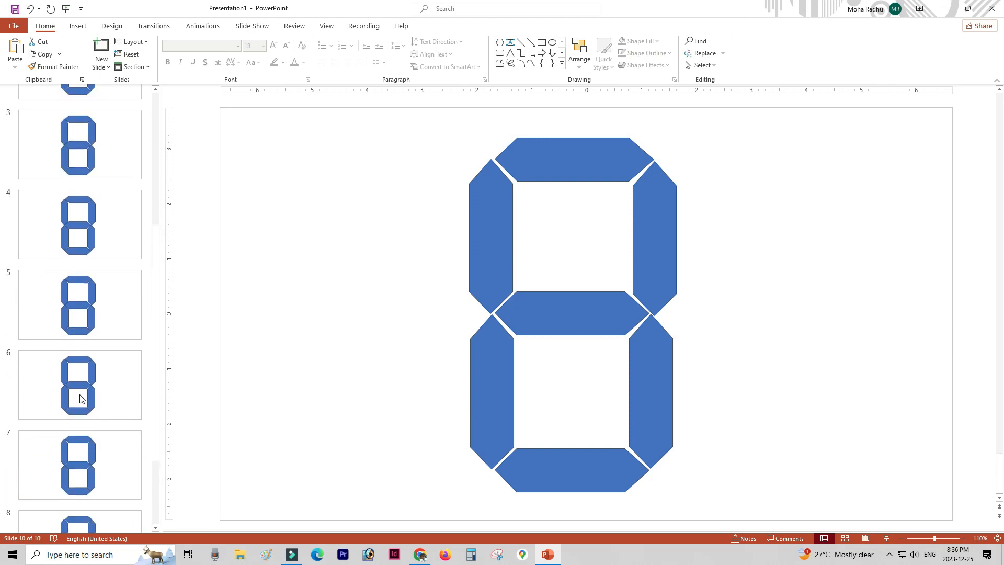
pyautogui.click(72, 106)
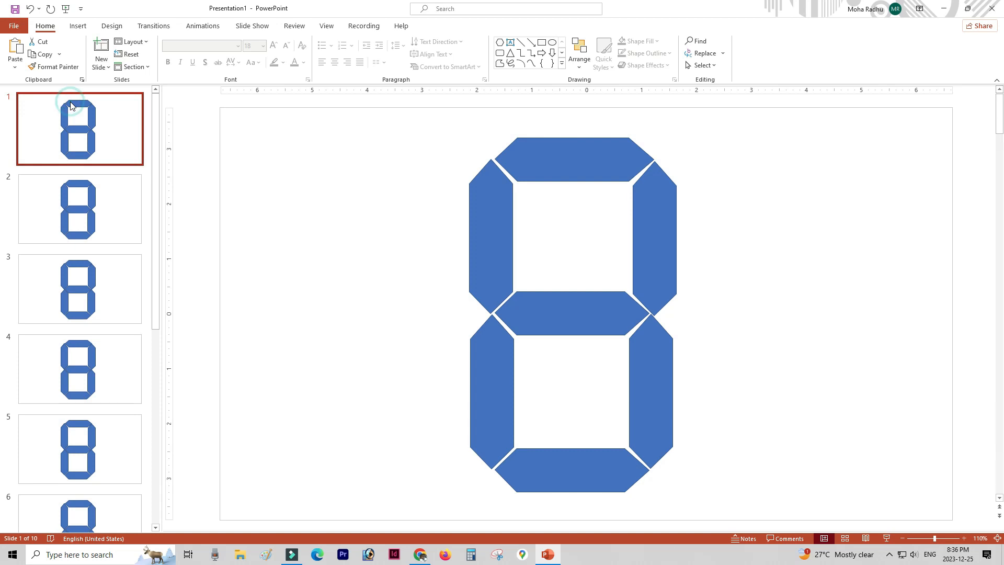
pyautogui.click(496, 389)
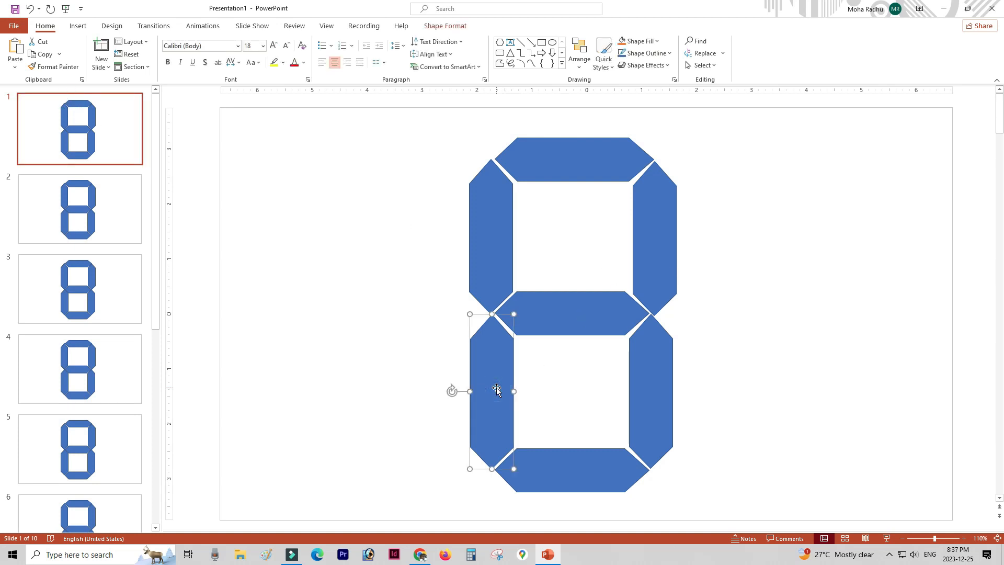
pyautogui.press('Delete')
# On slide 3, delete the upper-left, lower-left and bottom segments to turn the 8 into a 7 with a middle bar
pyautogui.click(107, 215)
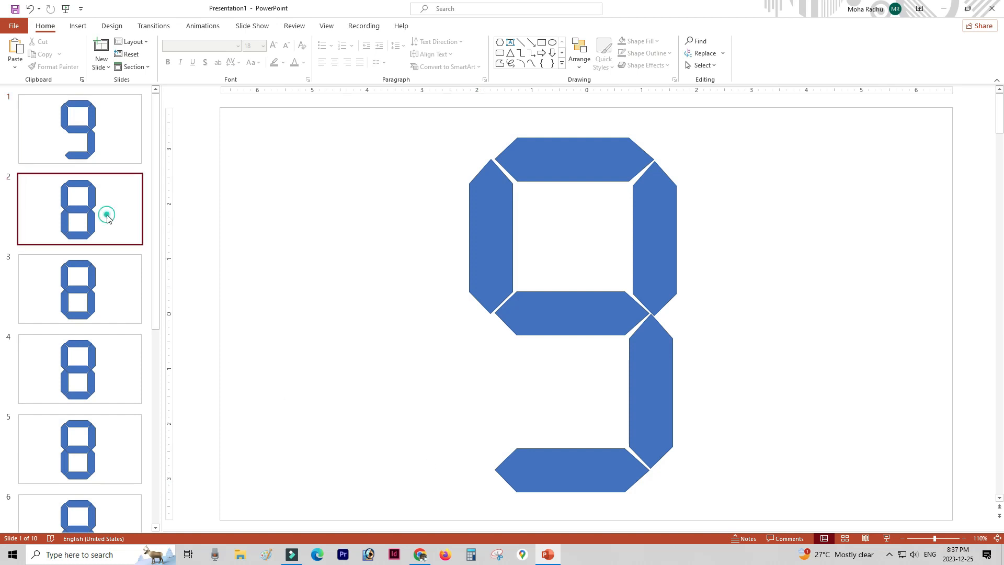
pyautogui.click(102, 278)
pyautogui.click(492, 239)
pyautogui.press('Delete')
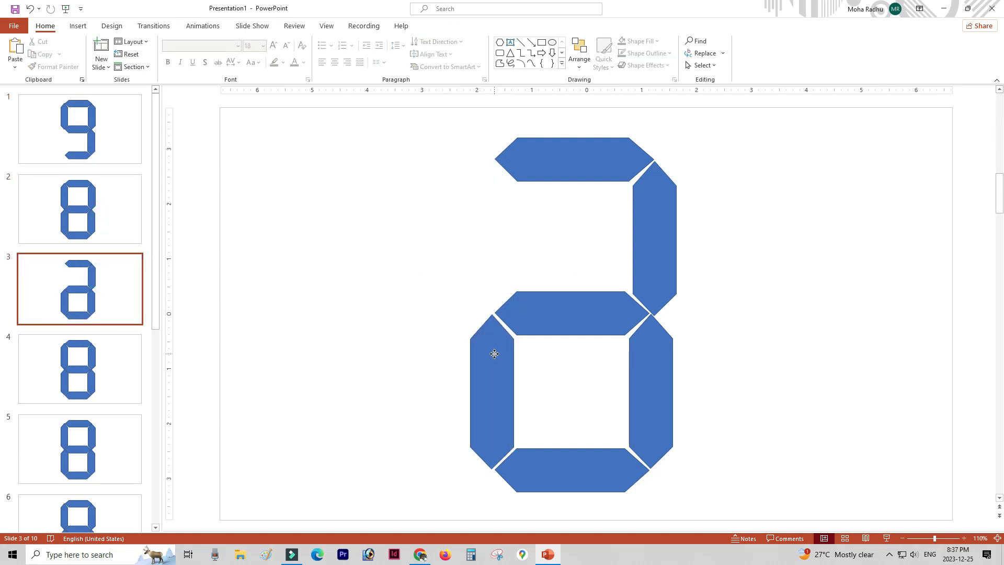
pyautogui.click(494, 355)
pyautogui.press('Delete')
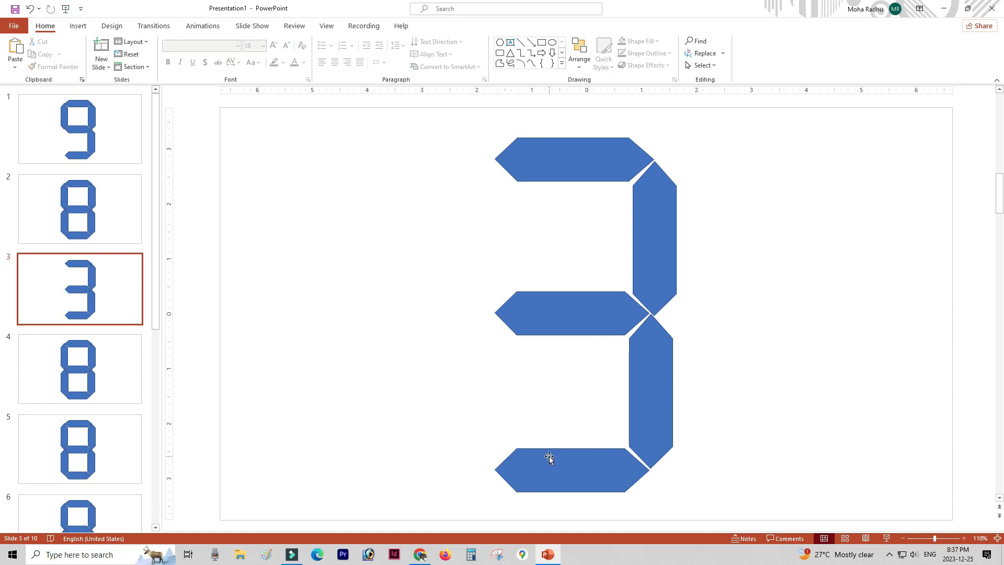
pyautogui.click(549, 458)
pyautogui.press('Delete')
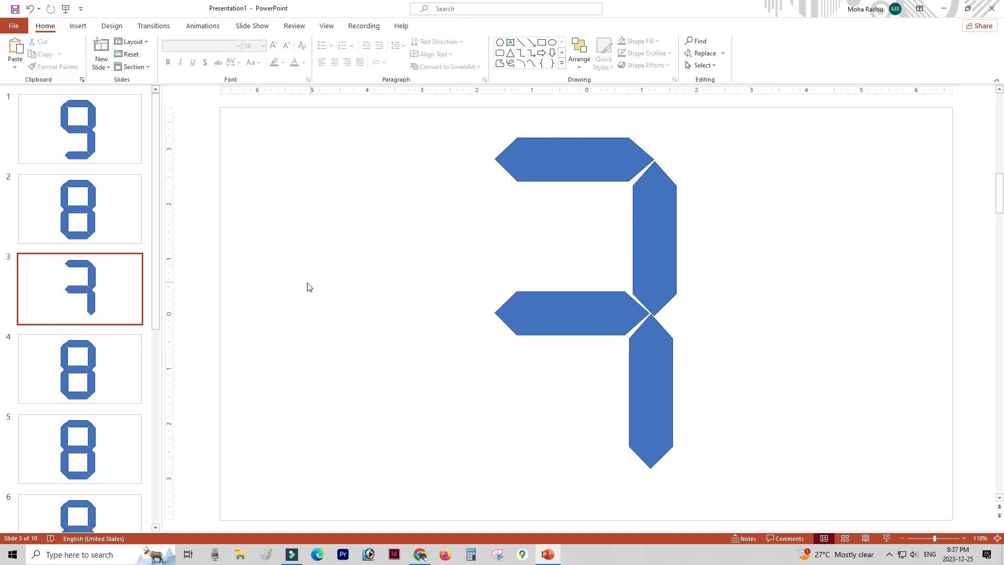
# On slide 4, delete the upper-right vertical segment to turn the 8 into a 6
pyautogui.click(107, 353)
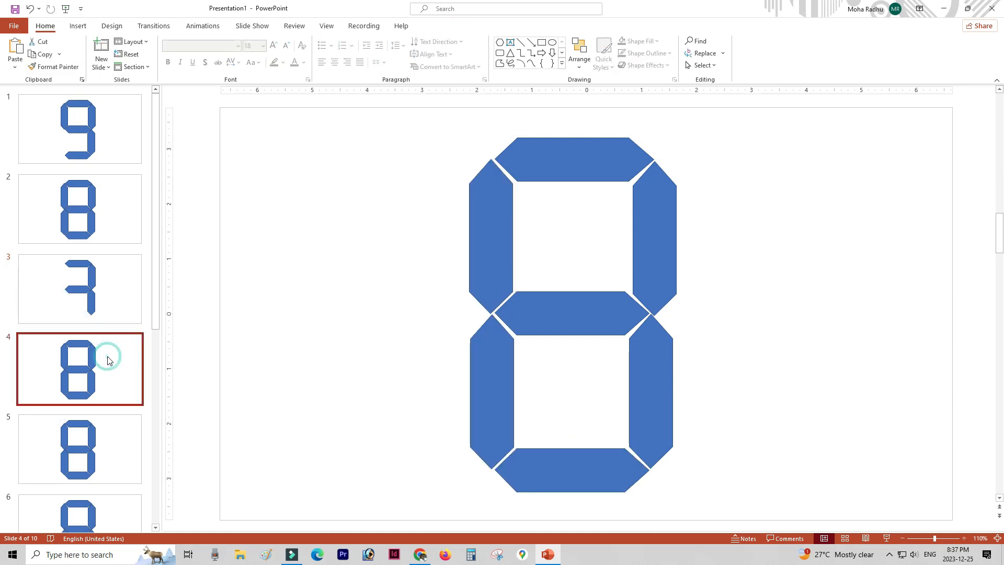
pyautogui.click(646, 238)
pyautogui.press('Delete')
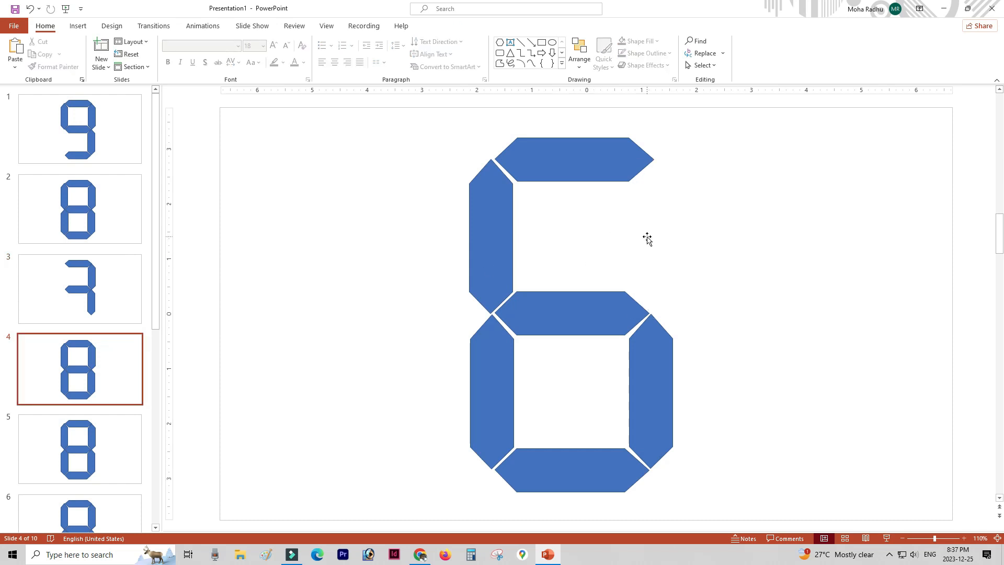
# On slide 5, delete the upper-right and lower-left vertical segments to turn the 8 into a 5
pyautogui.click(72, 424)
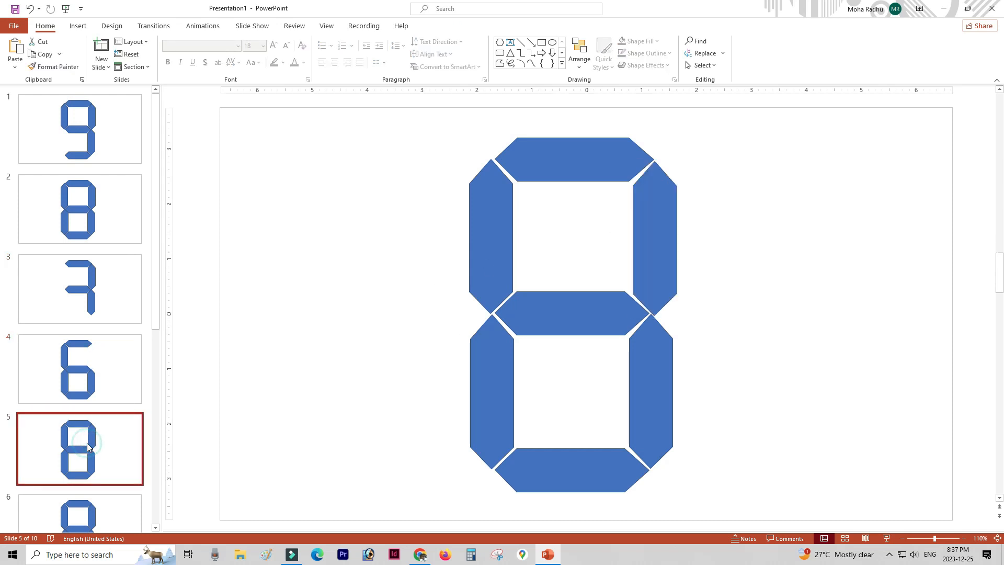
pyautogui.click(665, 225)
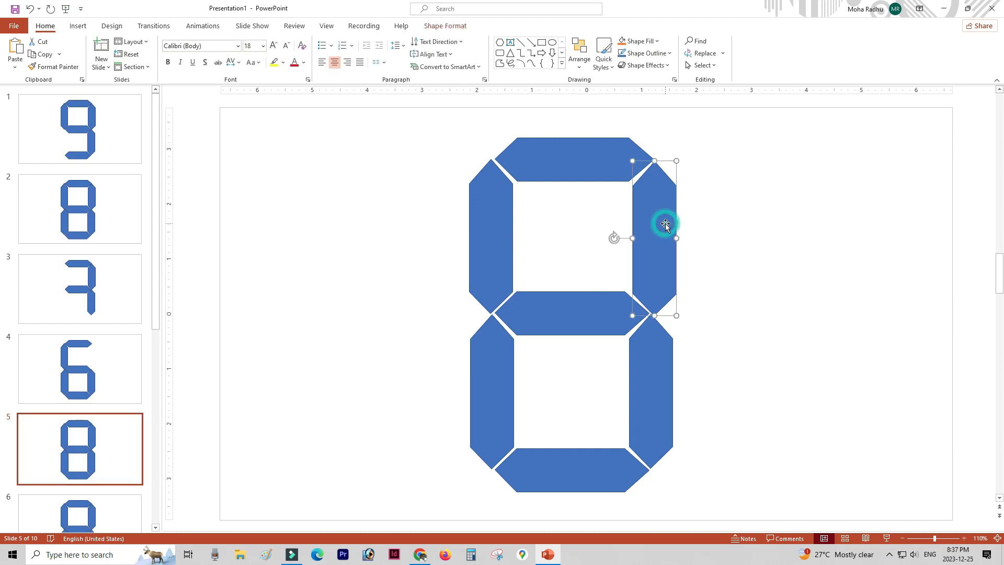
pyautogui.press('Delete')
pyautogui.click(495, 394)
pyautogui.press('Delete')
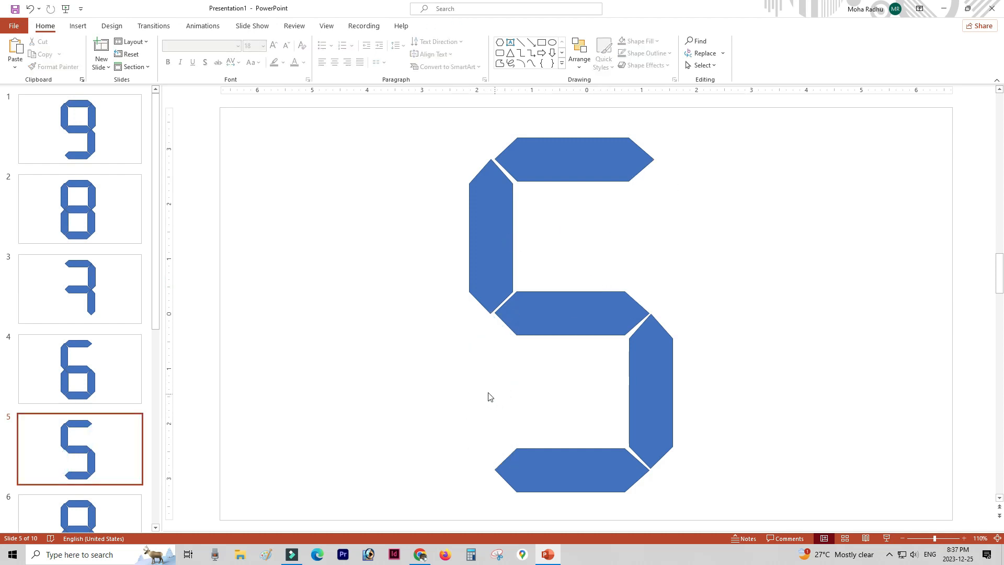
# On slide 6, delete the top, lower-left and bottom segments to turn the 8 into a 4
pyautogui.scroll(-2, 78, 419)
pyautogui.click(77, 411)
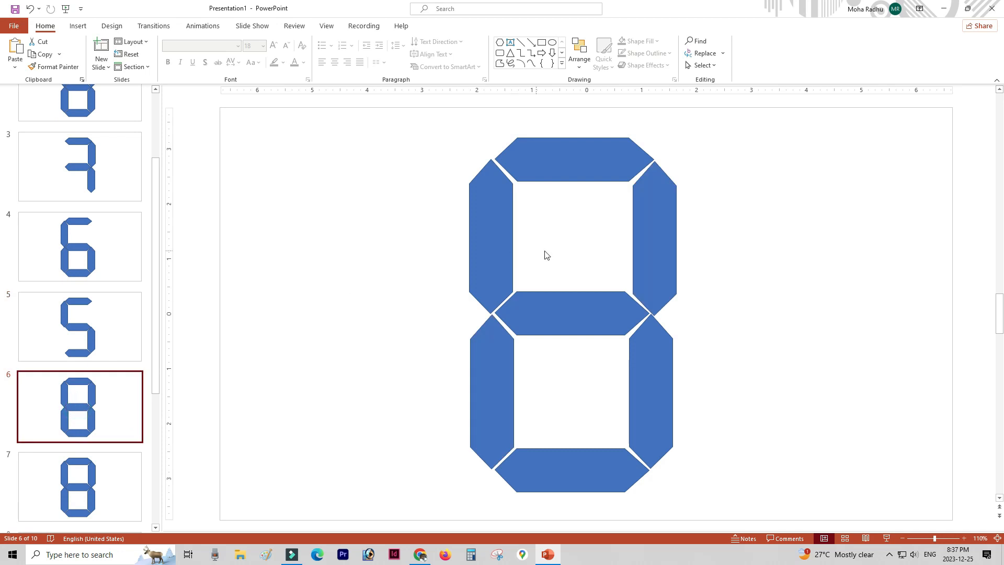
pyautogui.click(670, 239)
pyautogui.click(813, 357)
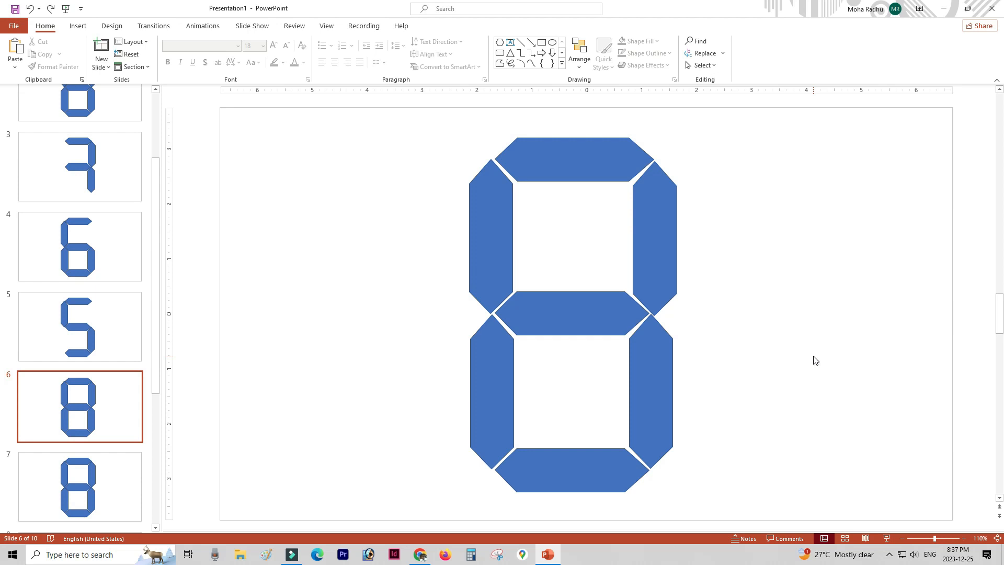
pyautogui.click(554, 165)
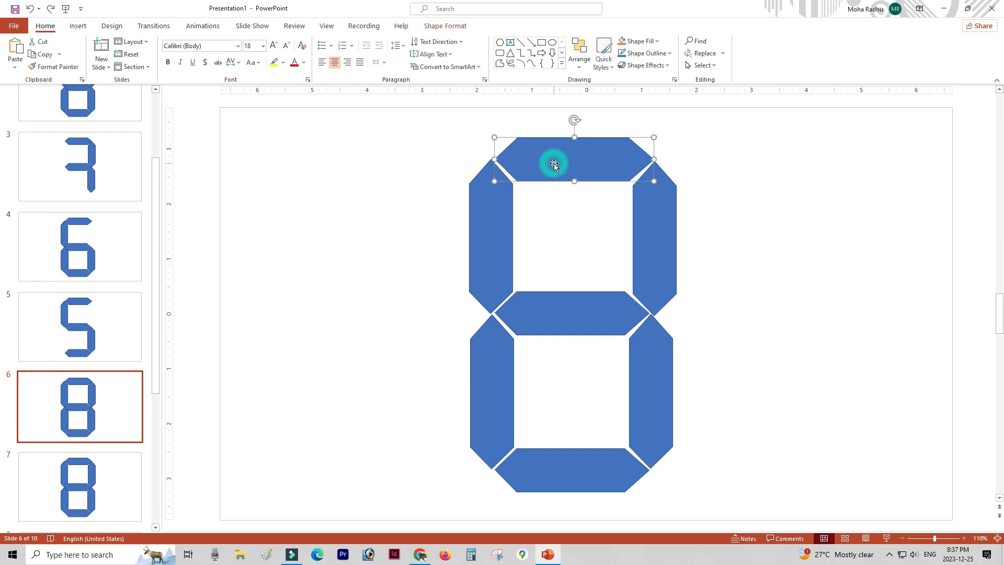
pyautogui.press('Delete')
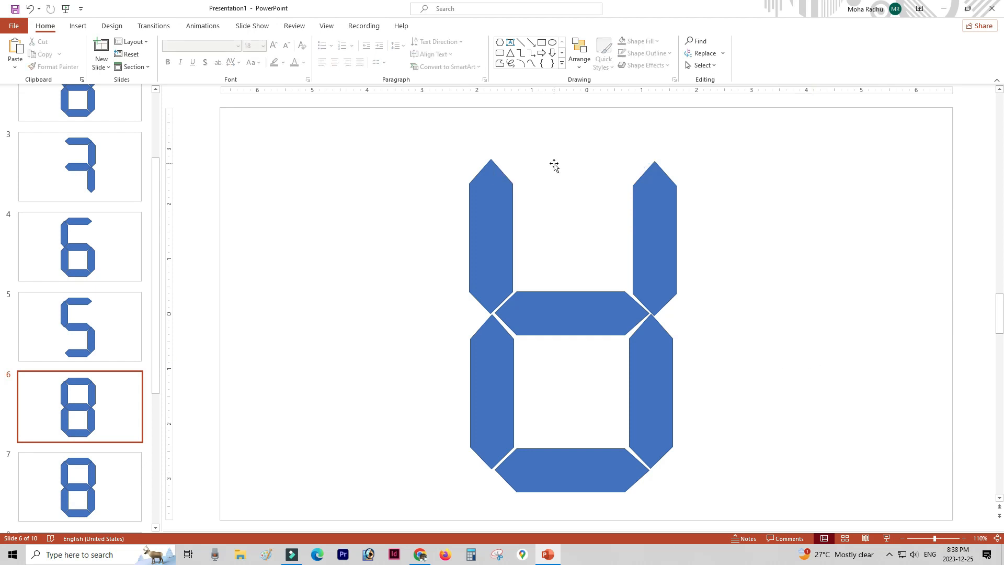
pyautogui.click(507, 391)
pyautogui.press('Delete')
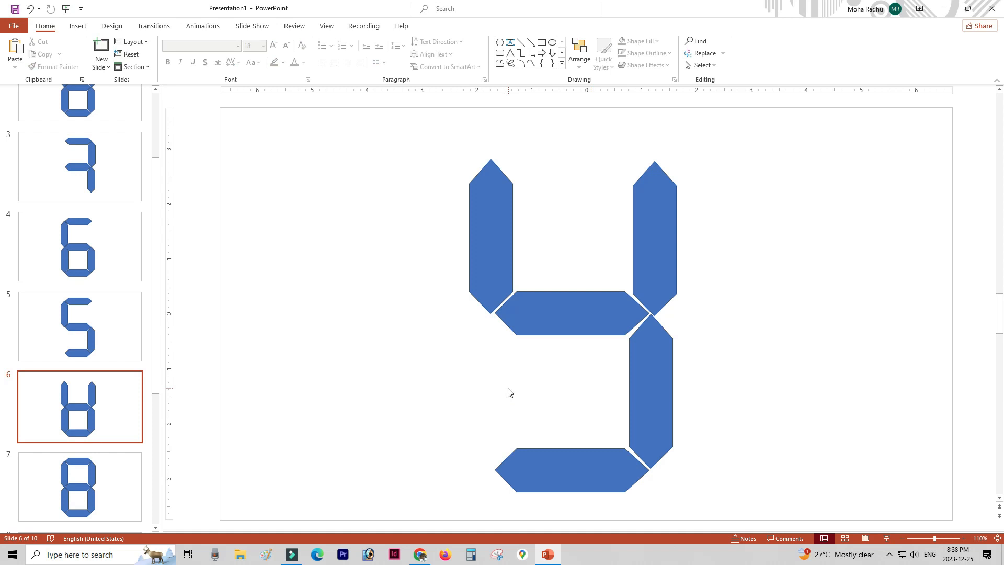
pyautogui.click(572, 480)
pyautogui.press('Delete')
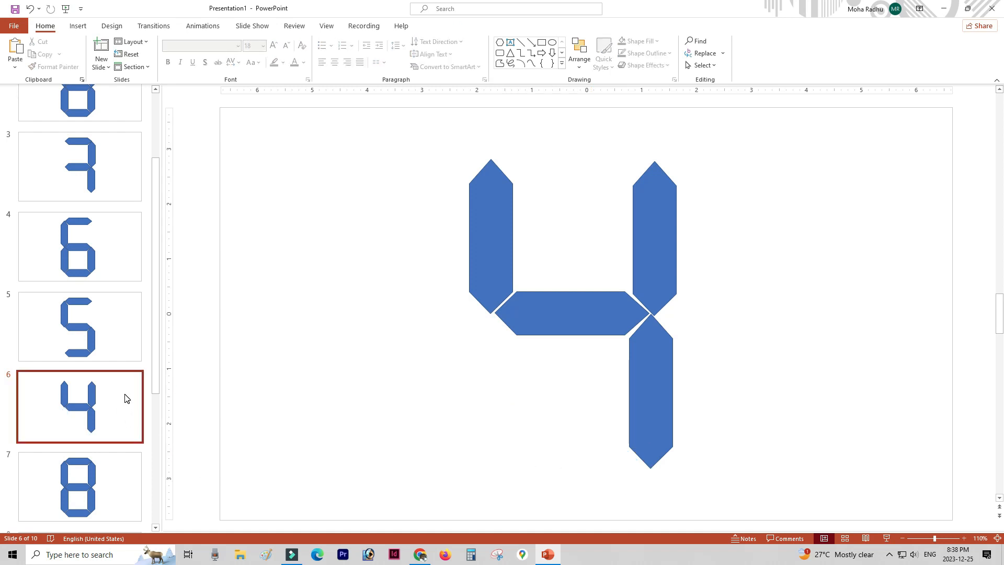
# On slide 7, delete the upper-left and lower-left vertical segments to turn the 8 into a 3
pyautogui.click(81, 469)
pyautogui.click(478, 231)
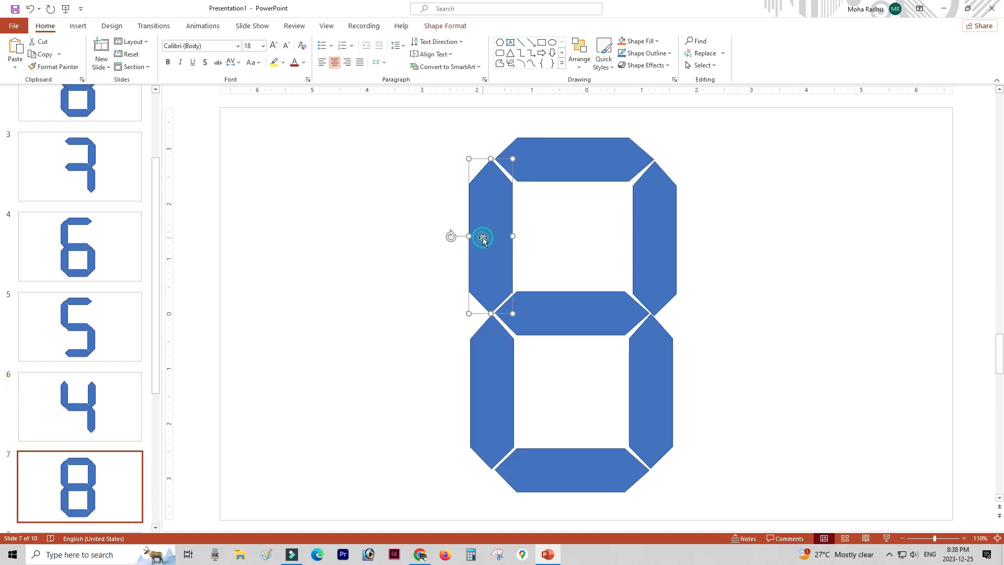
pyautogui.press('Delete')
pyautogui.click(489, 368)
pyautogui.press('Delete')
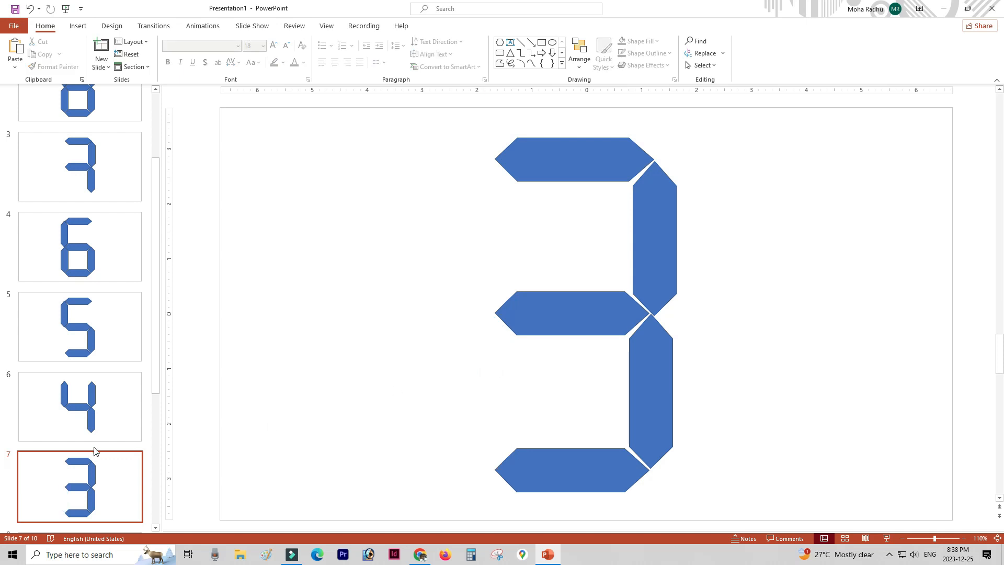
# On slide 8, delete the upper-left and lower-right vertical segments to turn the 8 into a 2
pyautogui.scroll(-2, 97, 451)
pyautogui.click(90, 433)
pyautogui.click(499, 219)
pyautogui.press('Delete')
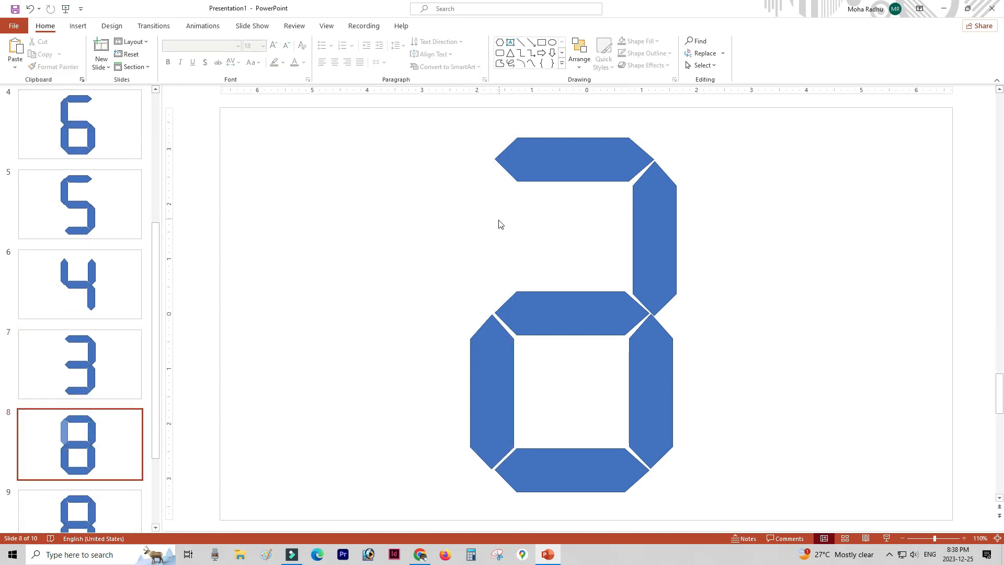
pyautogui.click(636, 390)
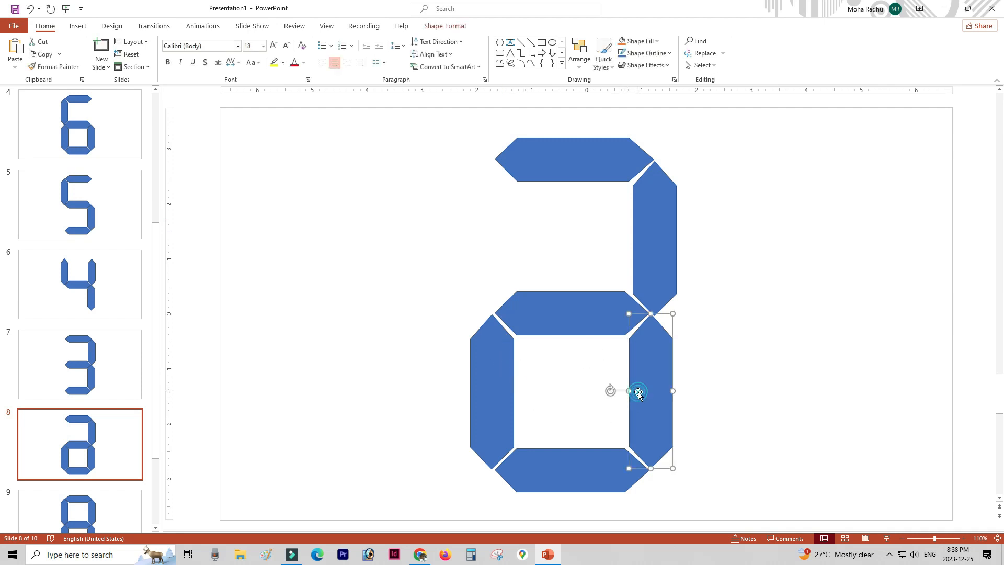
pyautogui.press('Delete')
# On slide 9, delete every segment except the two right-hand vertical ones to turn the 8 into a 1
pyautogui.scroll(-2, 117, 387)
pyautogui.click(100, 435)
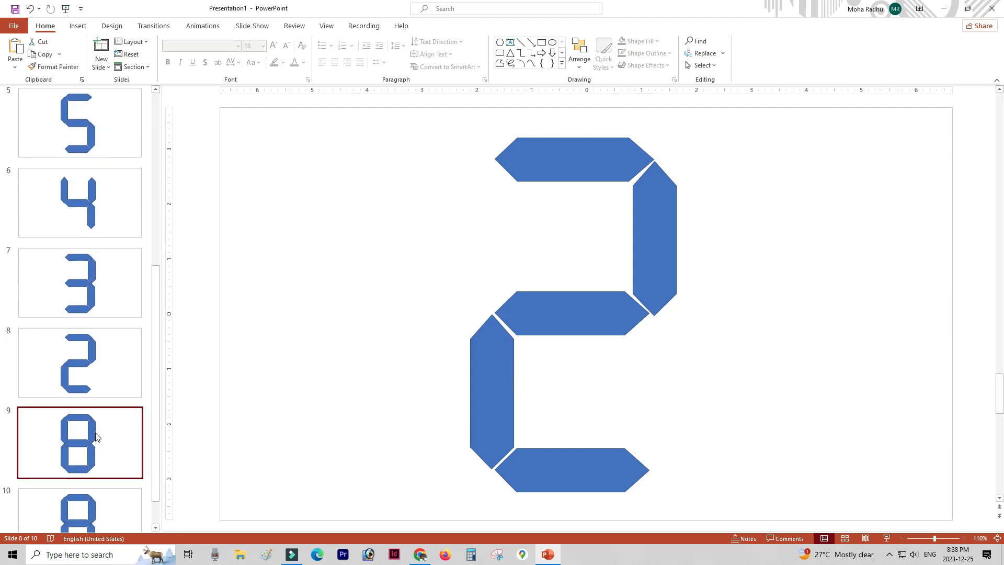
pyautogui.click(484, 246)
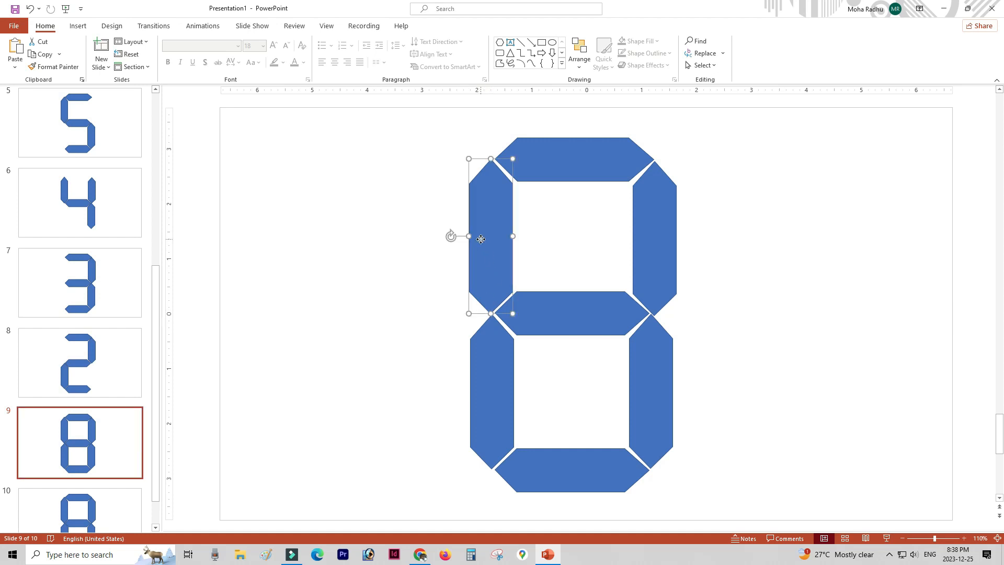
pyautogui.press('Delete')
pyautogui.click(556, 152)
pyautogui.press('Delete')
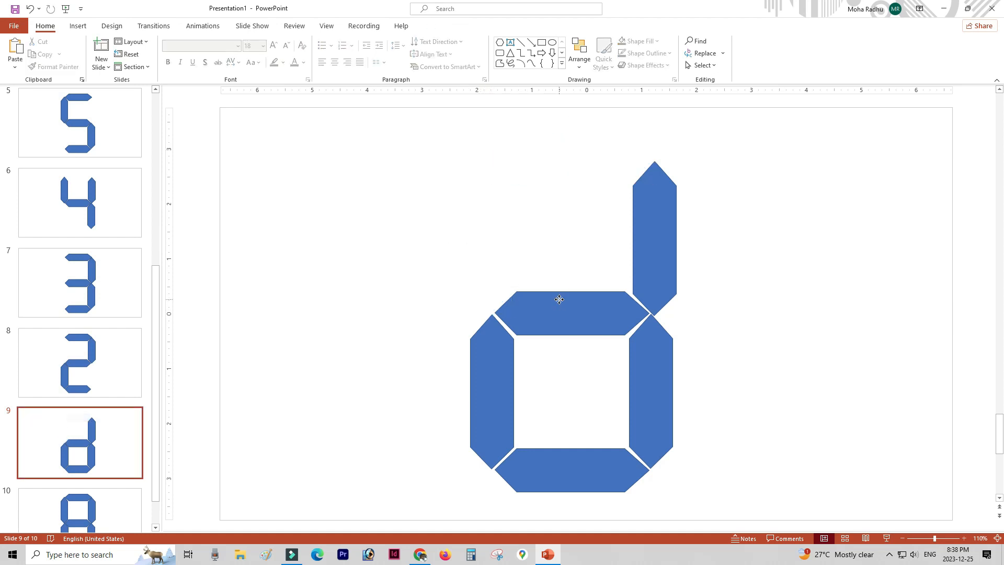
pyautogui.click(559, 296)
pyautogui.press('Delete')
pyautogui.click(500, 390)
pyautogui.press('Delete')
pyautogui.click(556, 457)
pyautogui.press('Delete')
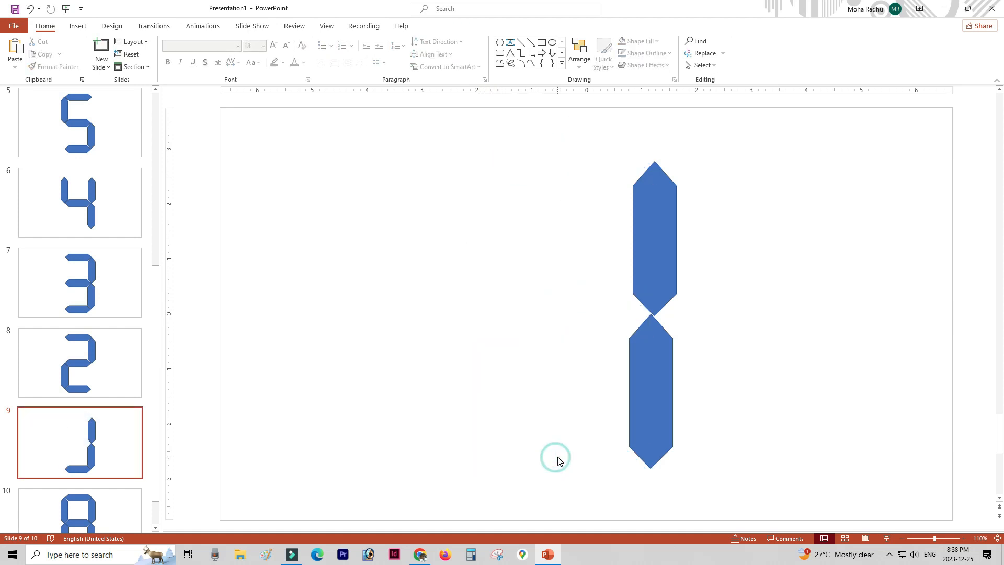
# On slide 10, delete the middle horizontal segment to turn the 8 into a 0
pyautogui.scroll(-1, 62, 523)
pyautogui.click(82, 505)
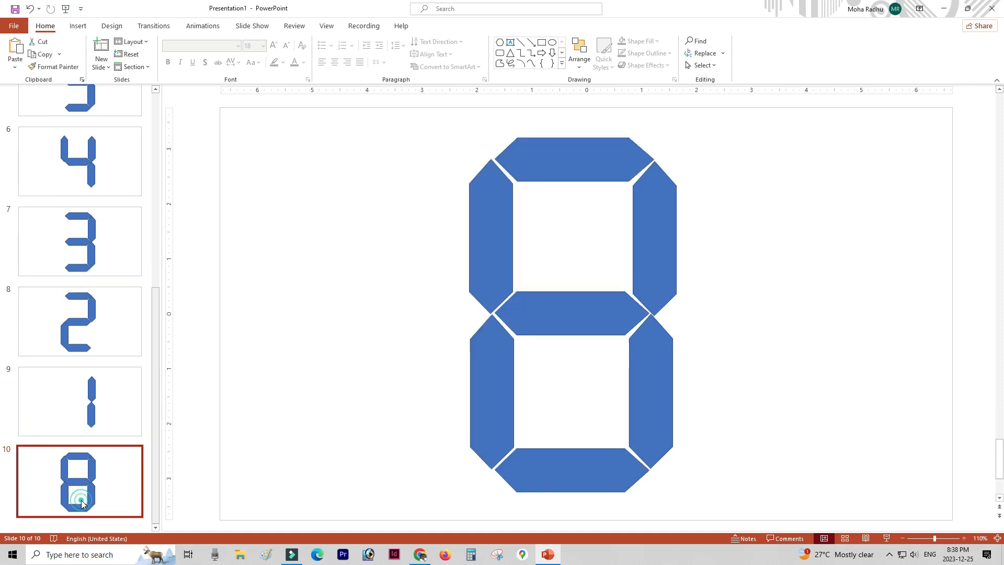
pyautogui.click(534, 310)
pyautogui.press('Delete')
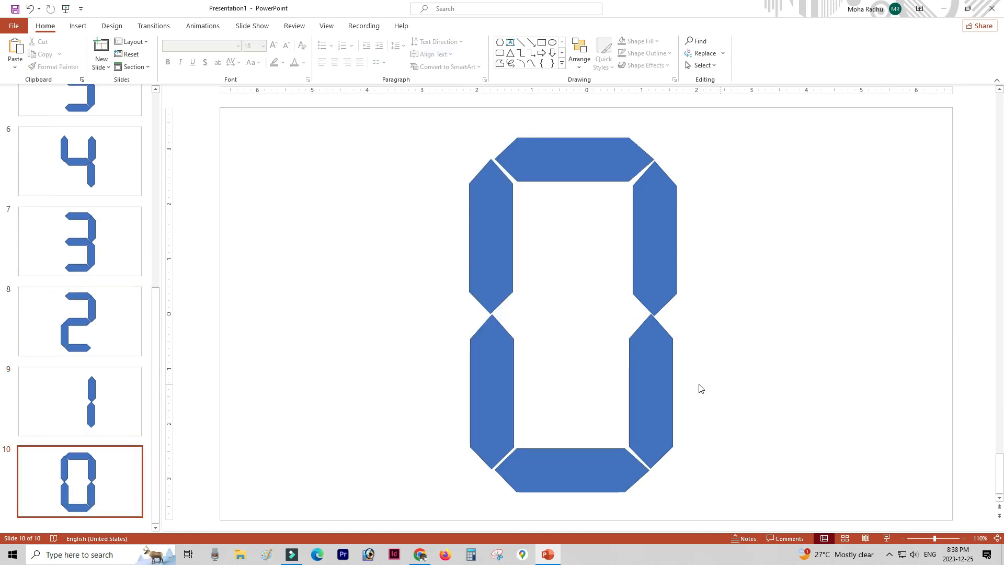
# Go through slides 1 to 10 in order to check the digit on each one
pyautogui.scroll(5, 132, 366)
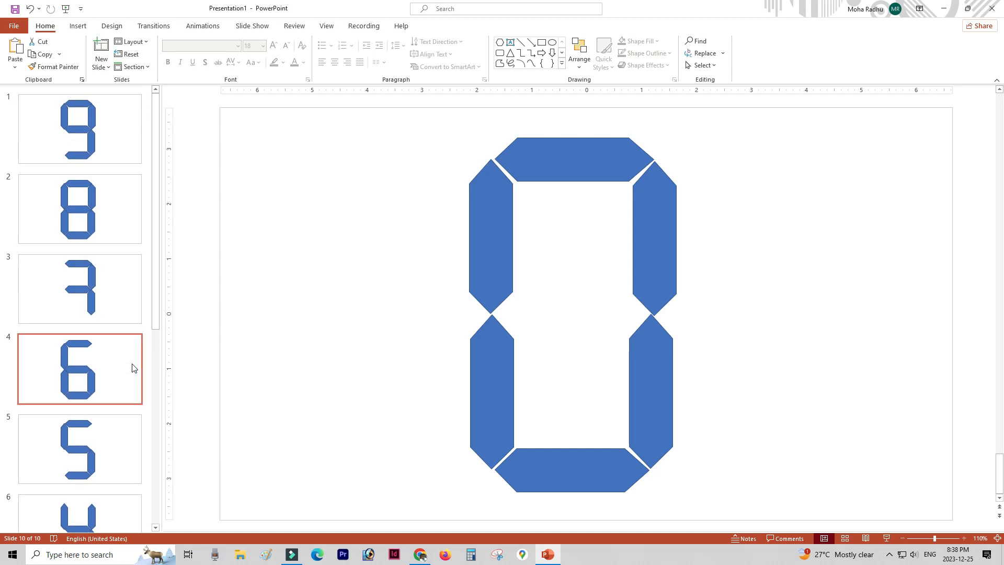
pyautogui.click(103, 152)
pyautogui.click(103, 208)
pyautogui.click(97, 282)
pyautogui.click(99, 355)
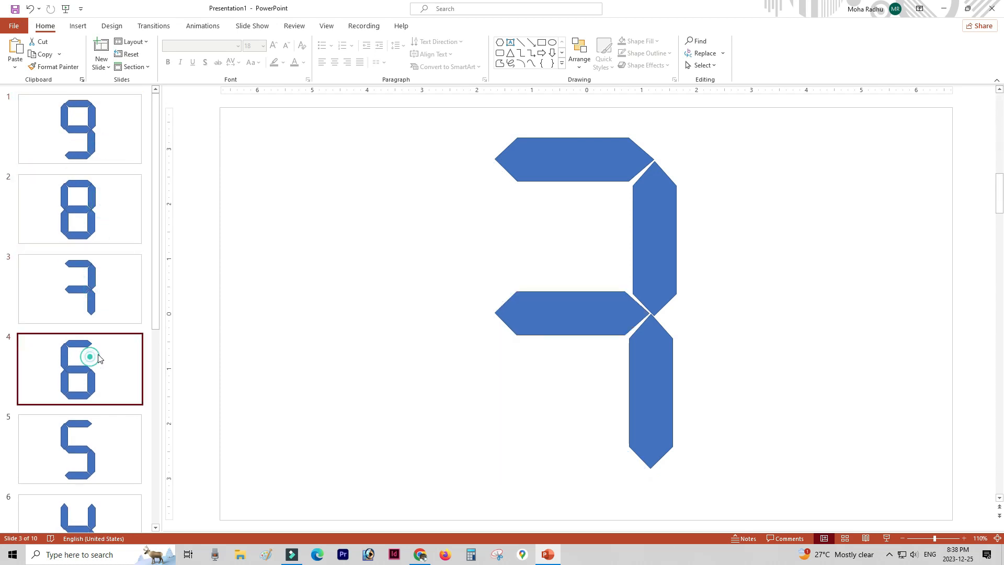
pyautogui.scroll(-1, 103, 354)
pyautogui.click(99, 371)
pyautogui.scroll(-2, 103, 370)
pyautogui.click(100, 337)
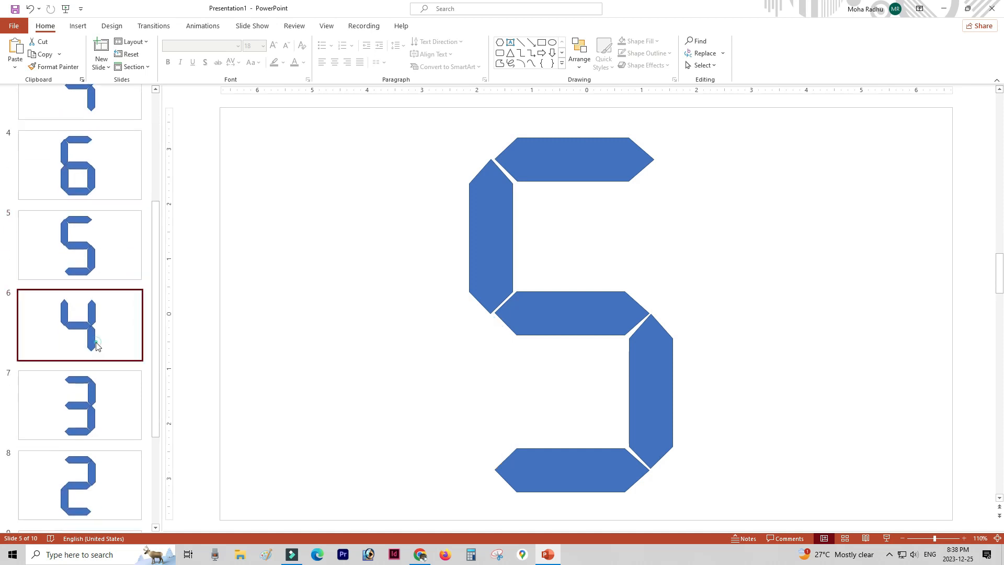
pyautogui.click(94, 411)
pyautogui.scroll(-3, 115, 408)
pyautogui.click(94, 343)
pyautogui.click(96, 397)
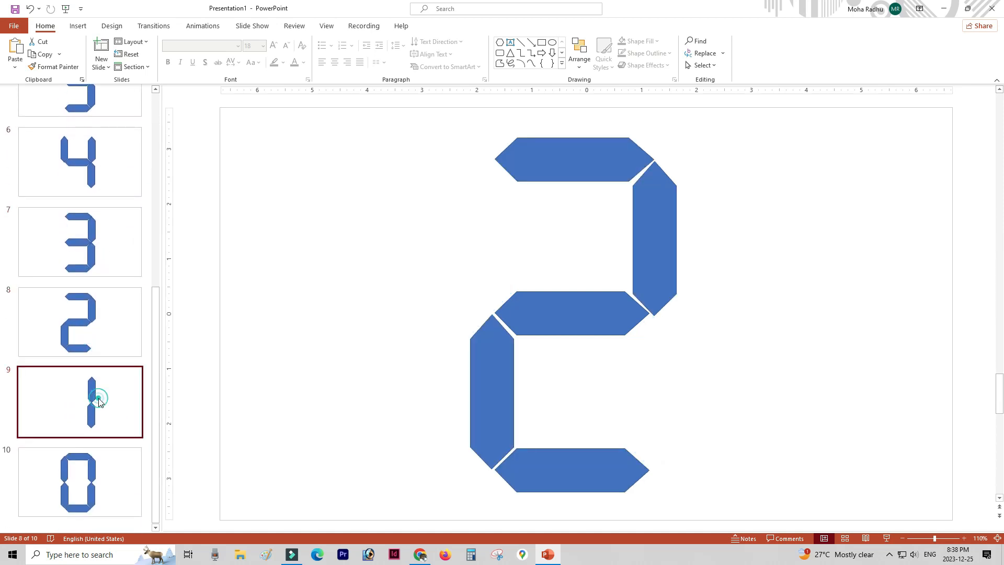
pyautogui.click(103, 473)
# Return to slide 1 and apply the first black-background Office Theme variant to the presentation
pyautogui.press('Up')
pyautogui.press('Home')
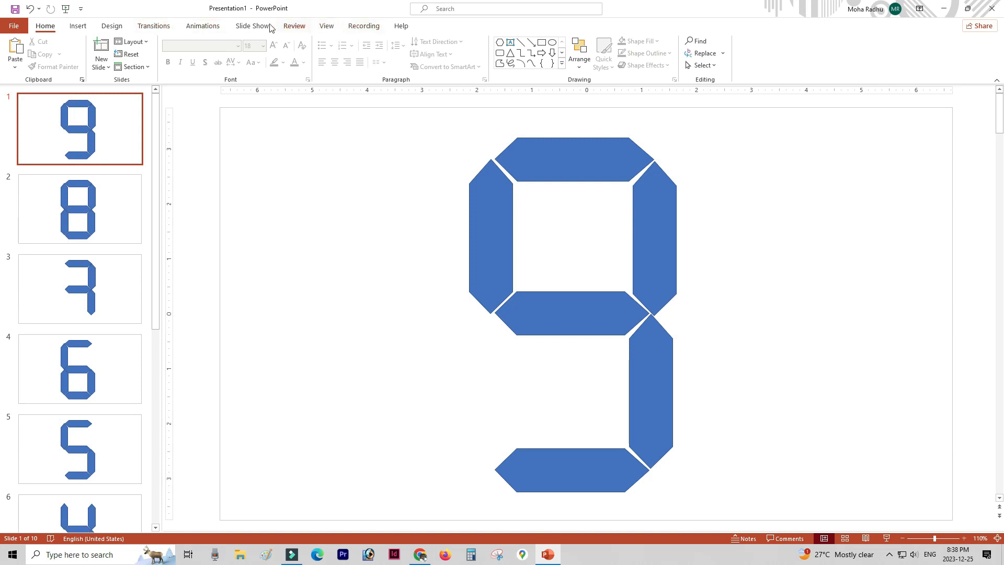
pyautogui.click(118, 27)
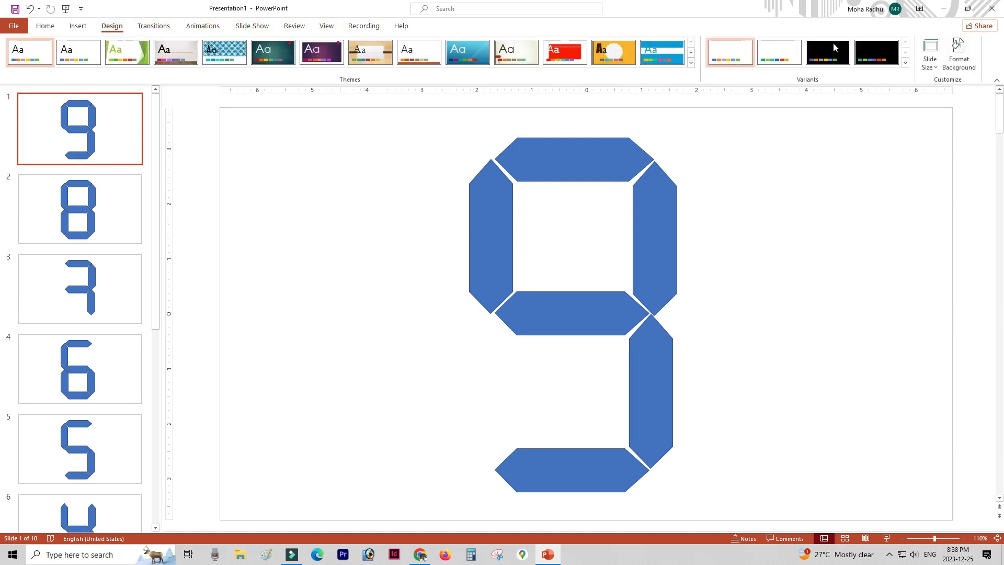
pyautogui.click(831, 60)
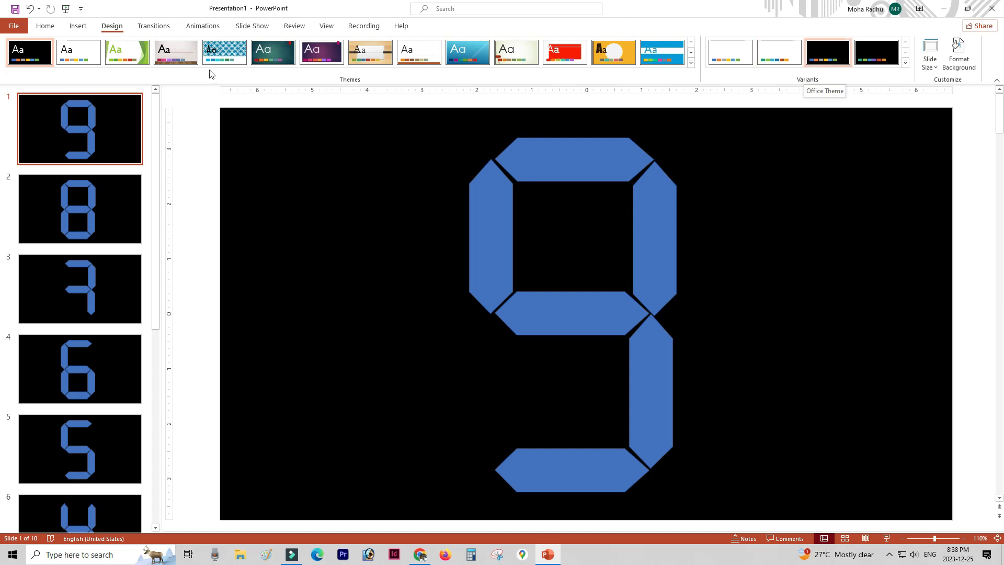
# Turn off advancing on mouse click, set slides to advance automatically after 1 second, and apply this timing to all slides
pyautogui.click(159, 30)
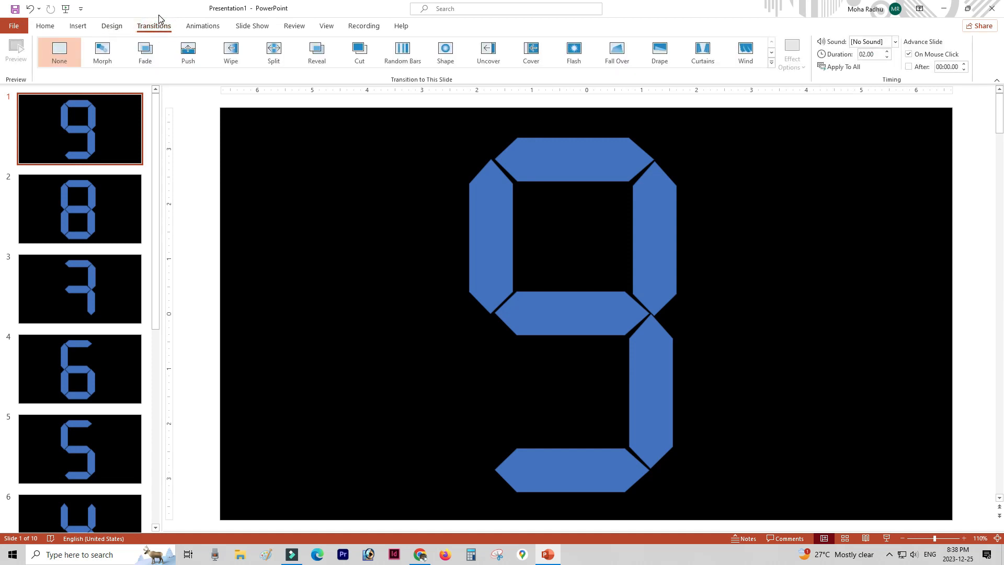
pyautogui.click(909, 54)
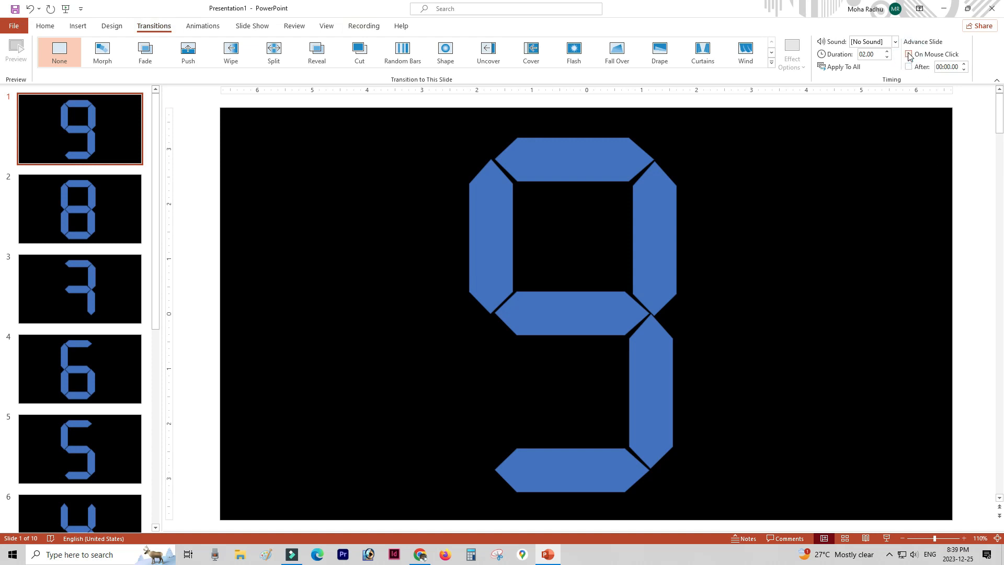
pyautogui.click(950, 67)
pyautogui.write('1')
pyautogui.press('Return')
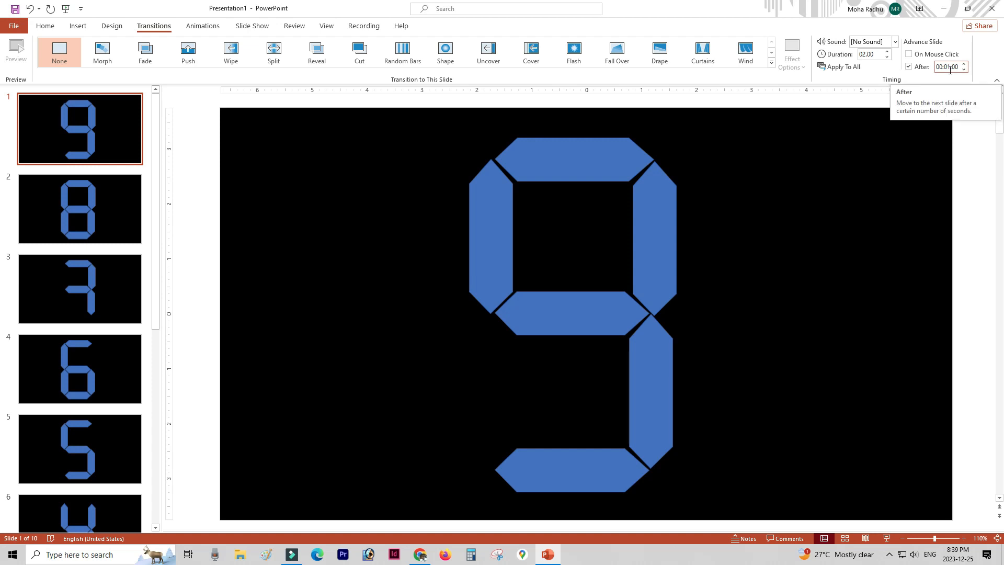
pyautogui.click(834, 68)
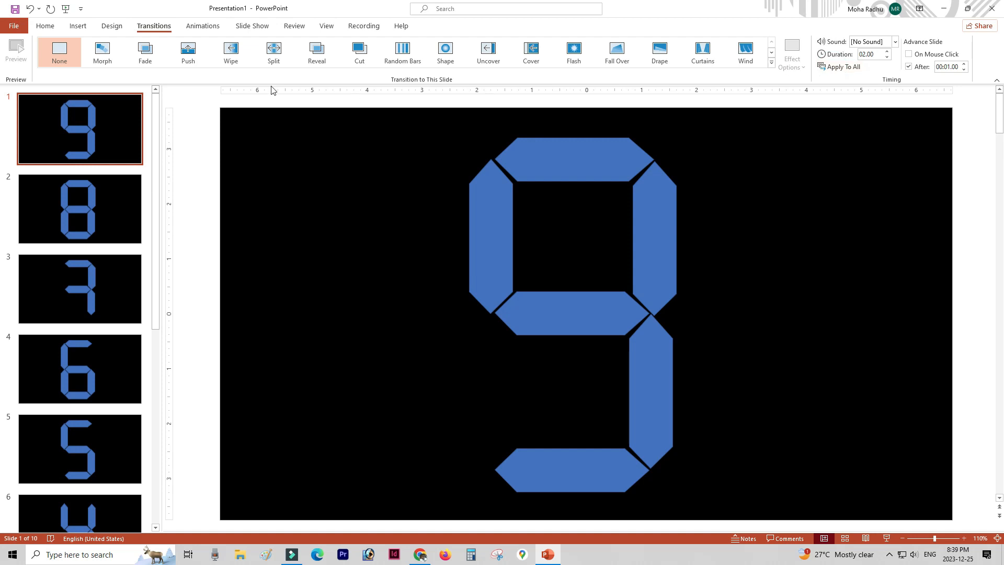
# Play the slide show from the beginning to check the countdown, and exit it at the end
pyautogui.click(253, 24)
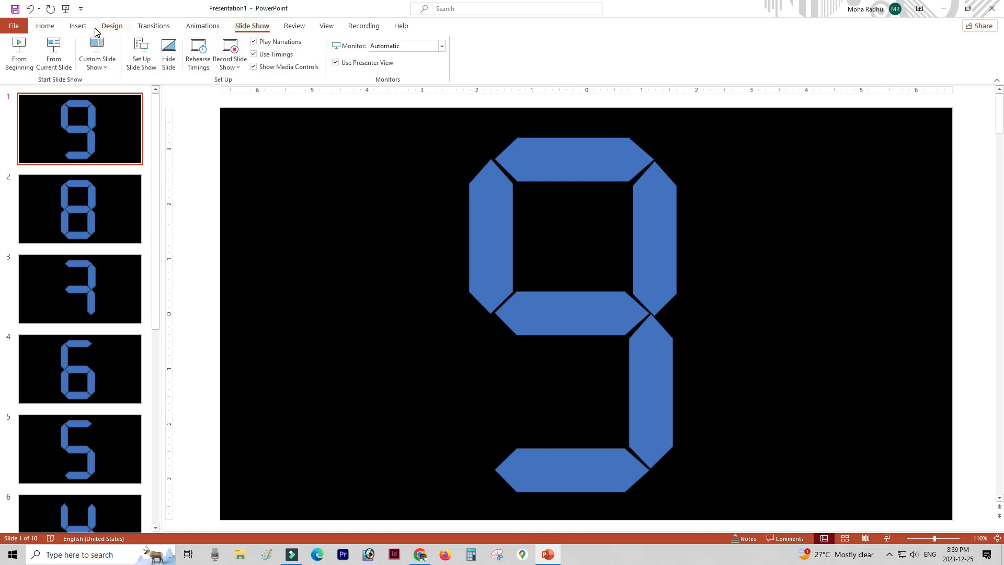
pyautogui.click(19, 52)
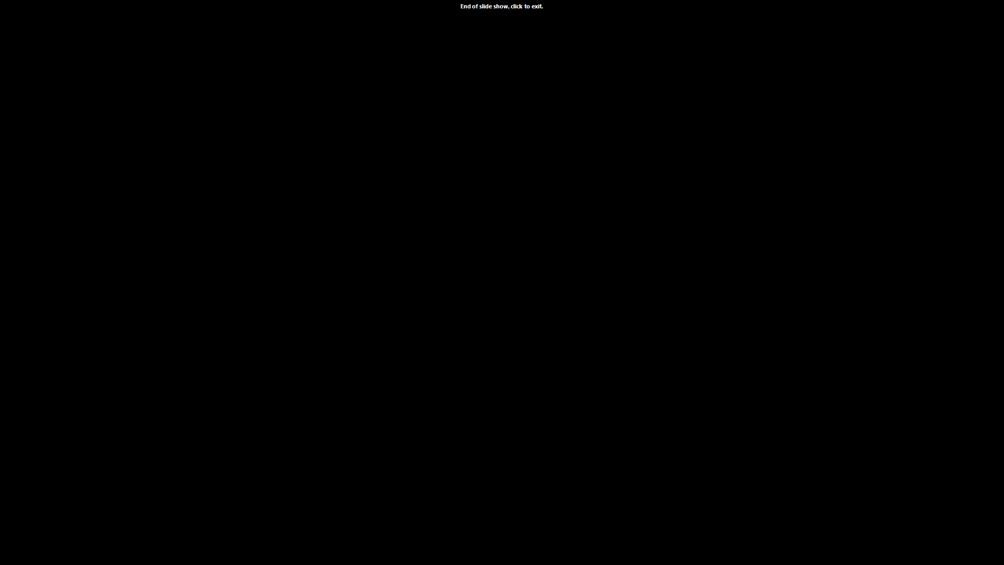
pyautogui.click(870, 323)
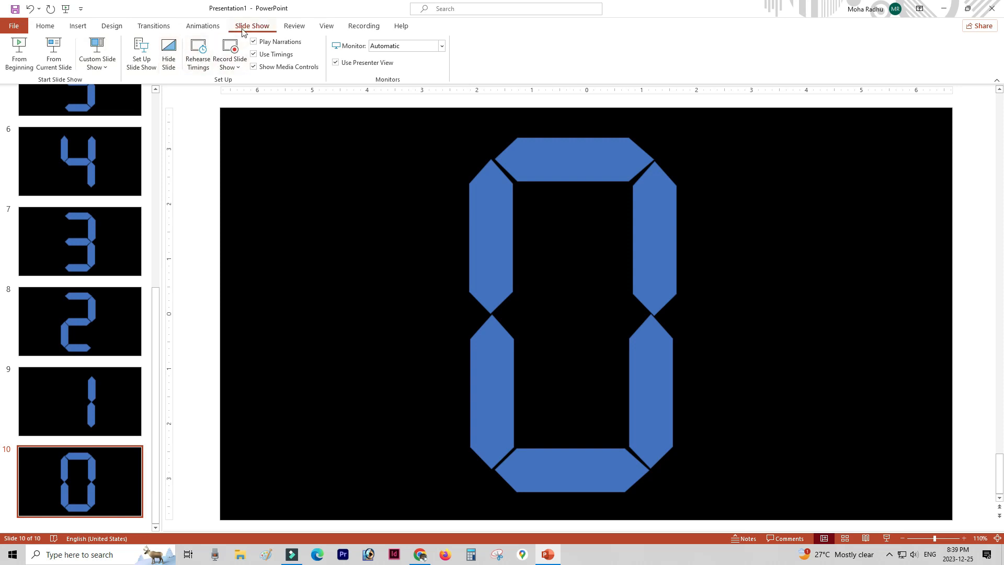
# Set the slide show to loop continuously until Esc and start it from the beginning
pyautogui.click(142, 54)
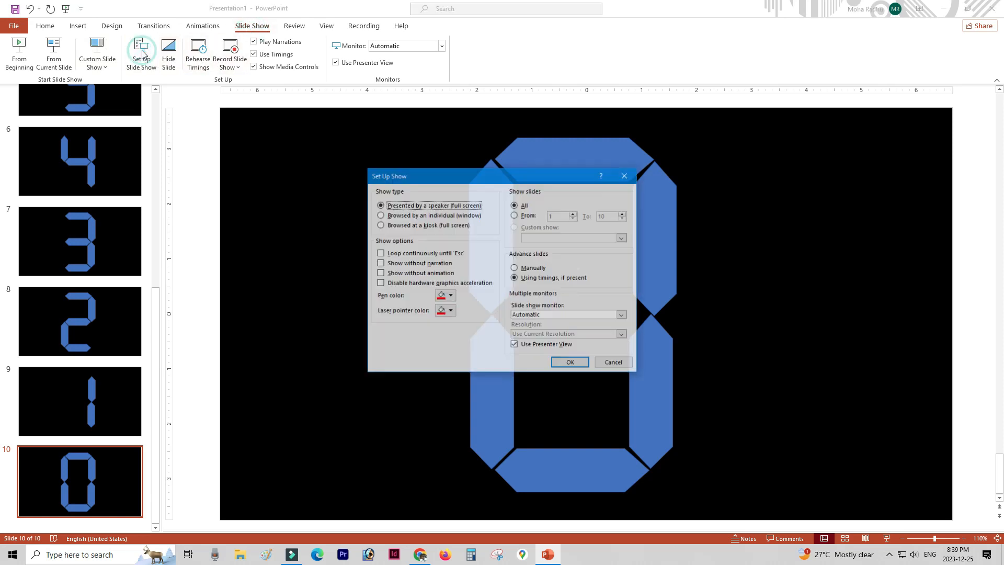
pyautogui.click(381, 253)
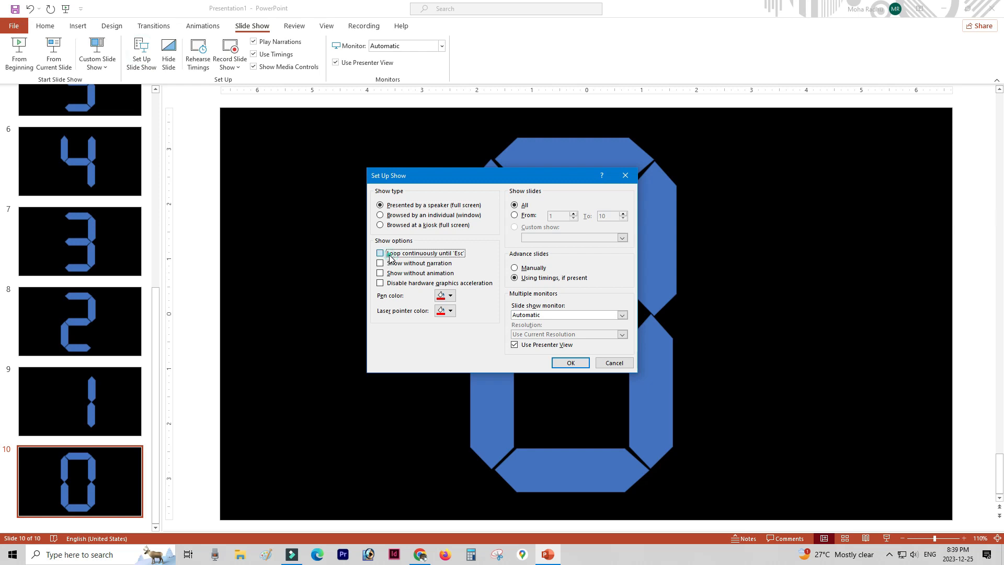
pyautogui.click(569, 363)
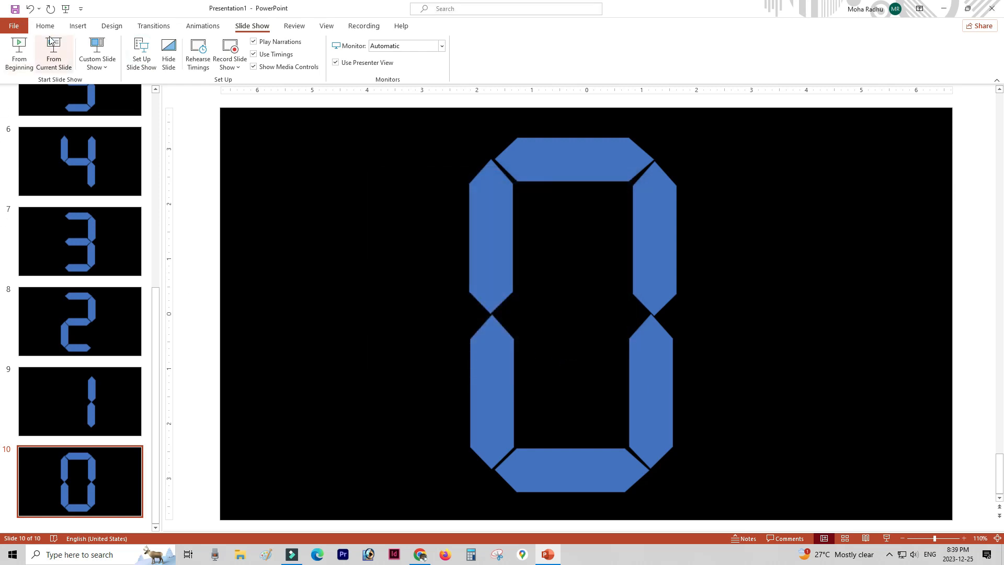
pyautogui.click(65, 9)
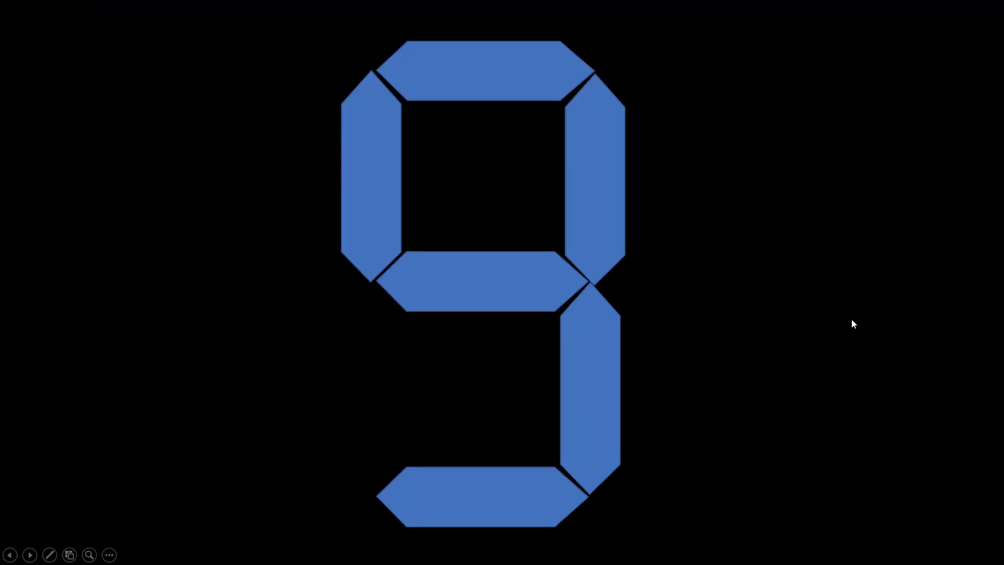